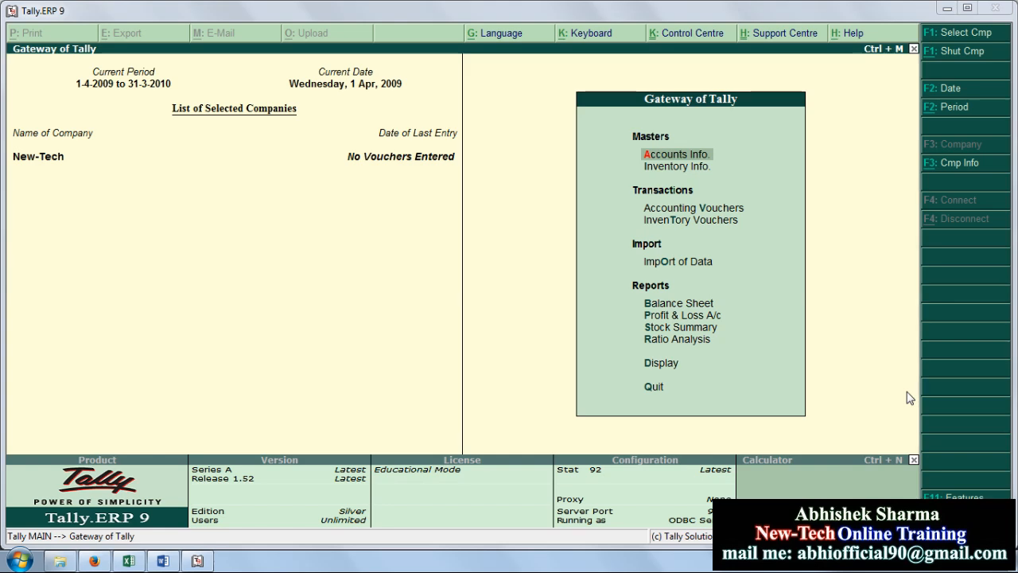
# Switch to the Word document and examine the journal entries for sales transactions 01 and 02
pyautogui.click(163, 561)
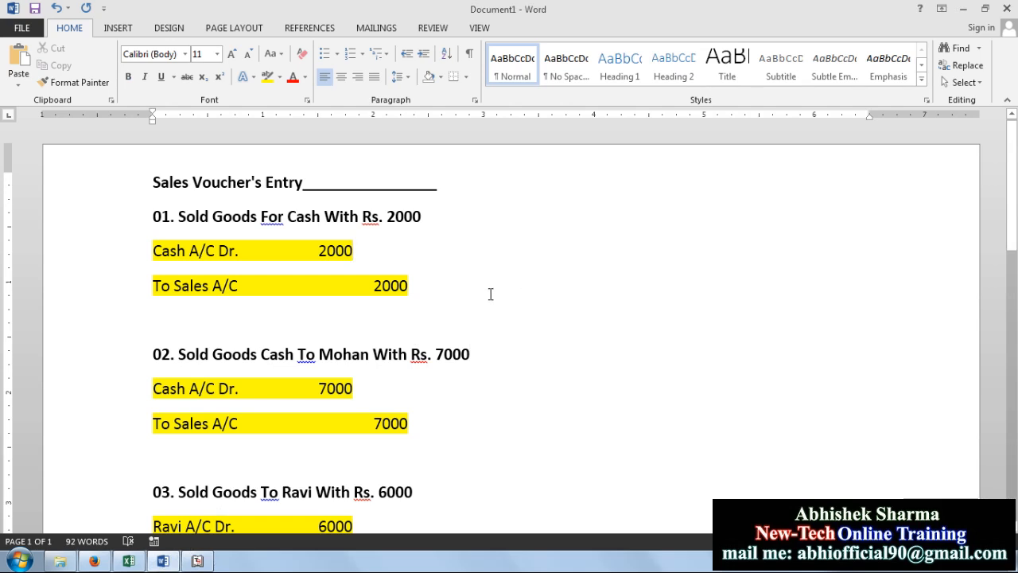
pyautogui.moveTo(176, 216); pyautogui.dragTo(429, 218)
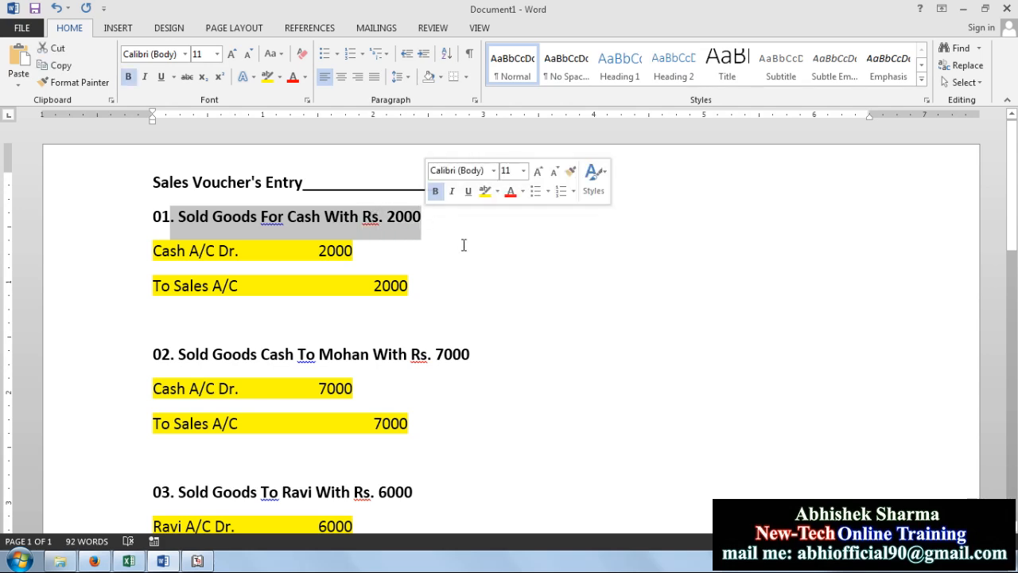
pyautogui.click(506, 268)
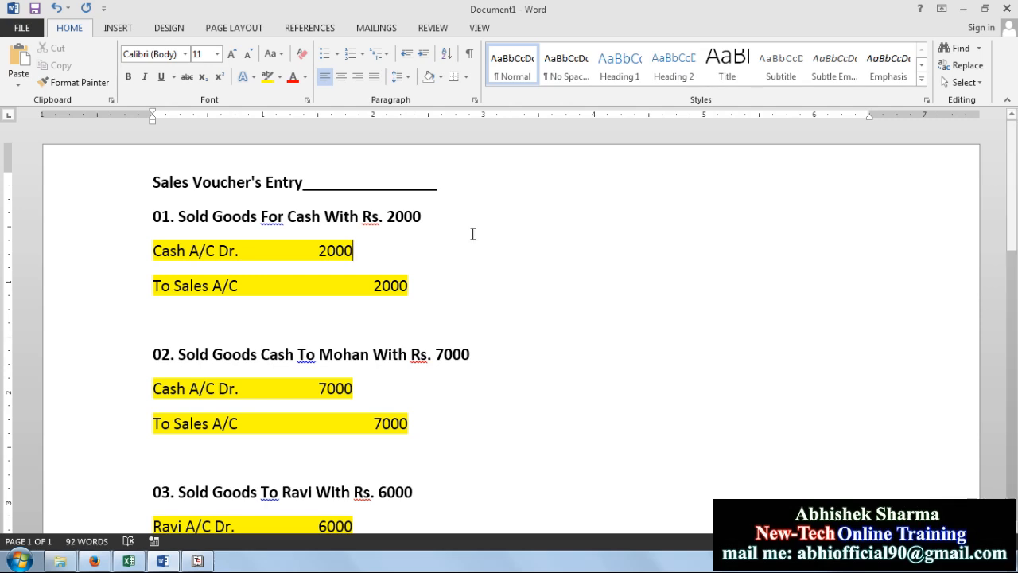
pyautogui.moveTo(359, 250); pyautogui.dragTo(130, 244)
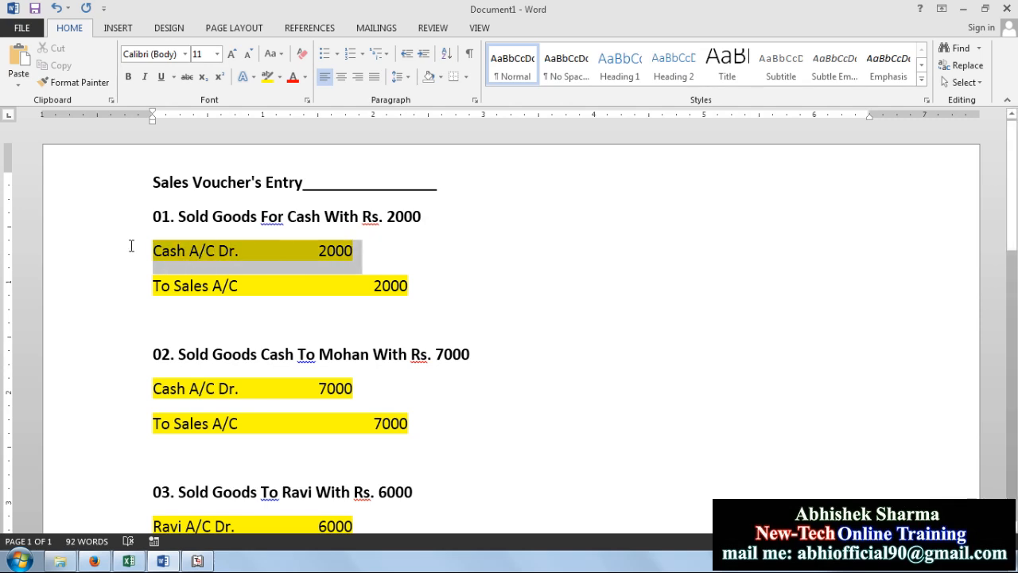
pyautogui.moveTo(412, 285); pyautogui.dragTo(161, 284)
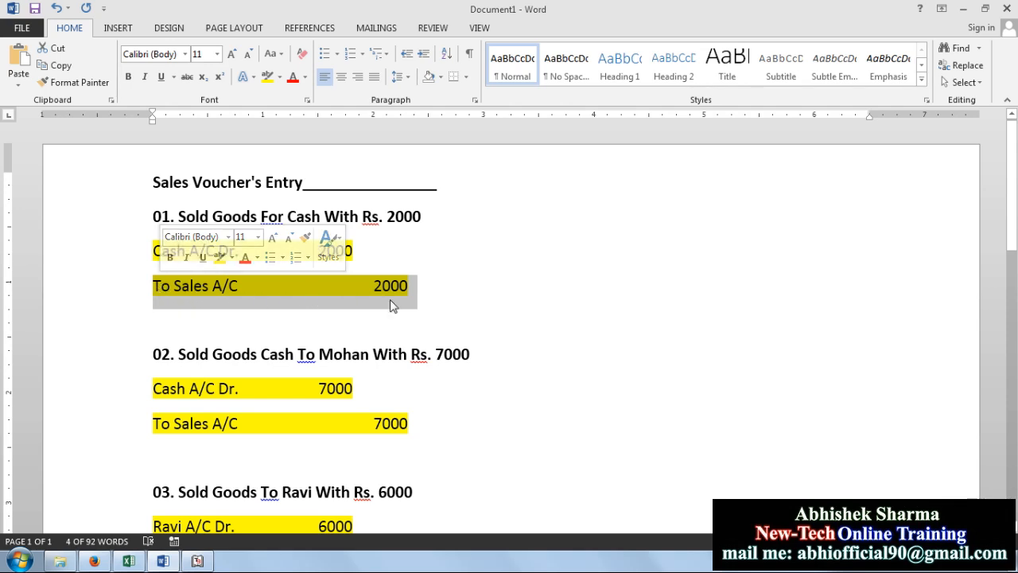
pyautogui.click(488, 303)
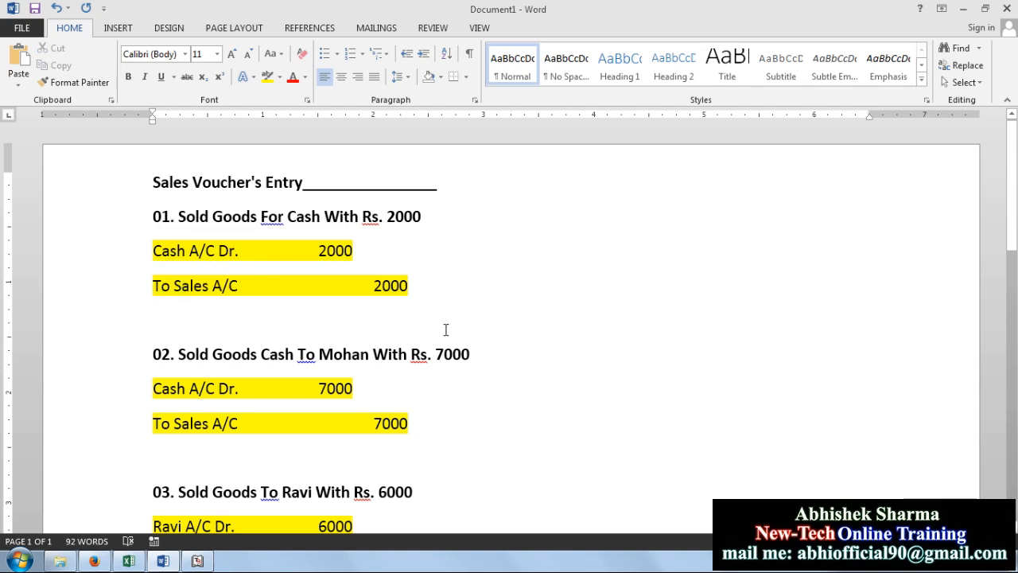
pyautogui.scroll(-3, 525, 362)
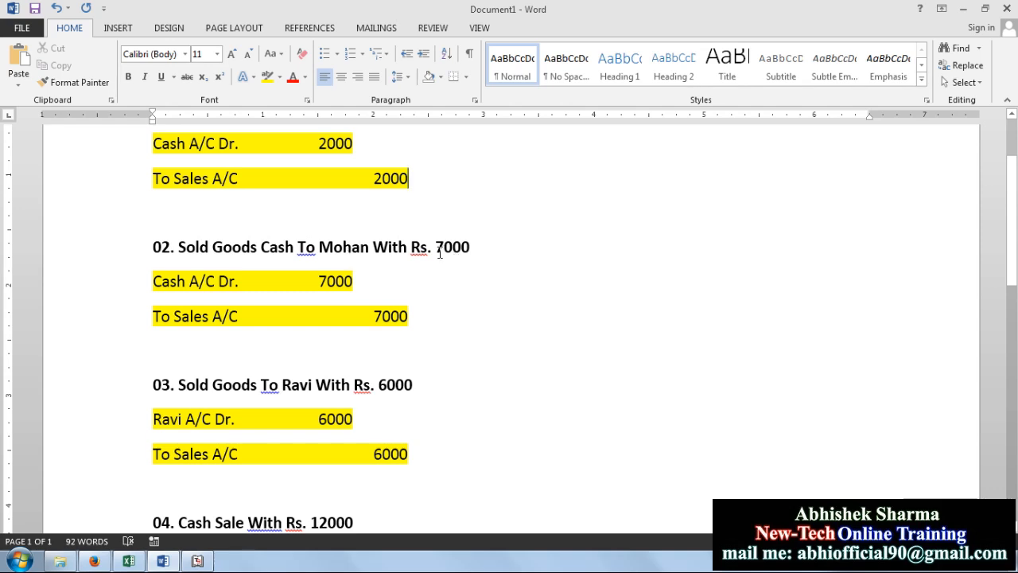
pyautogui.moveTo(362, 282); pyautogui.dragTo(174, 286)
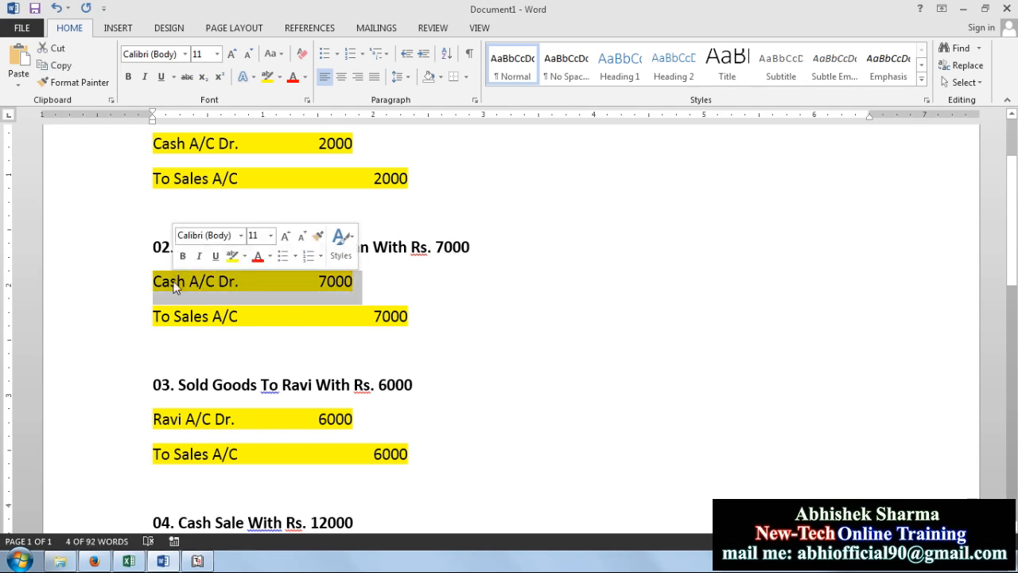
pyautogui.moveTo(427, 321); pyautogui.dragTo(154, 322)
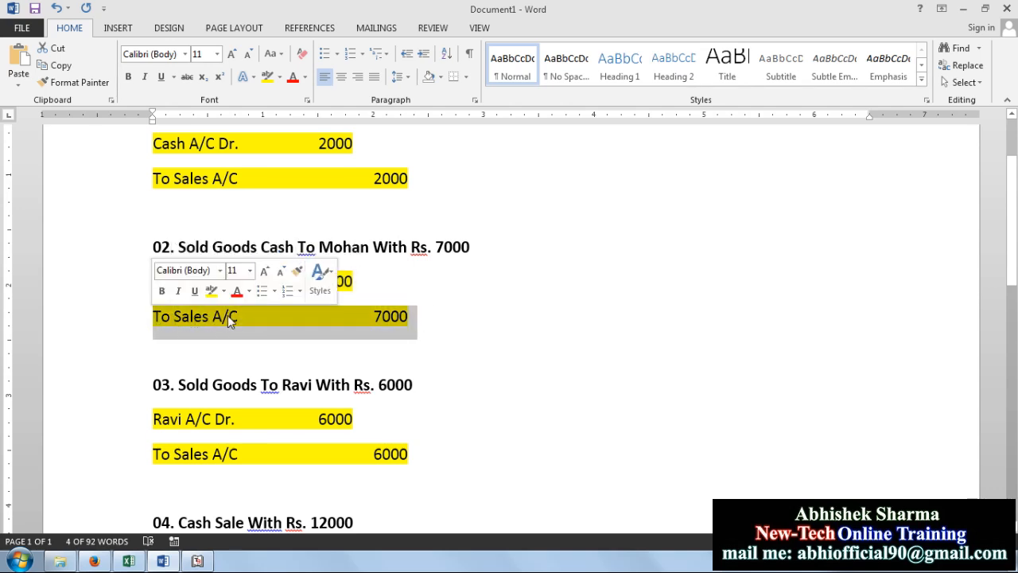
pyautogui.click(514, 288)
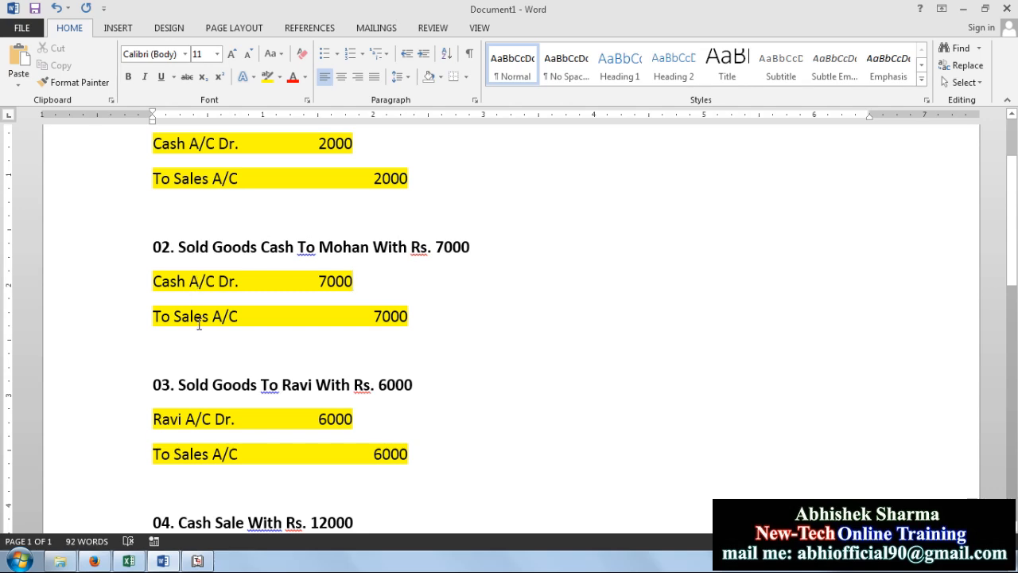
# Examine the debit and credit accounts of sales transaction 03, comparing it with the cash sale in transaction 02
pyautogui.scroll(-3, 471, 352)
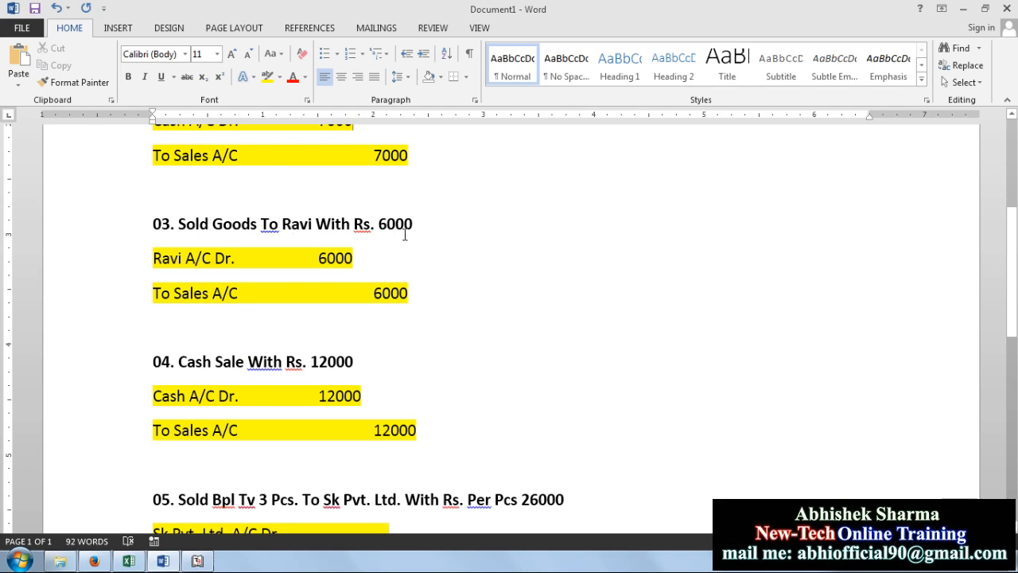
pyautogui.scroll(3, 429, 274)
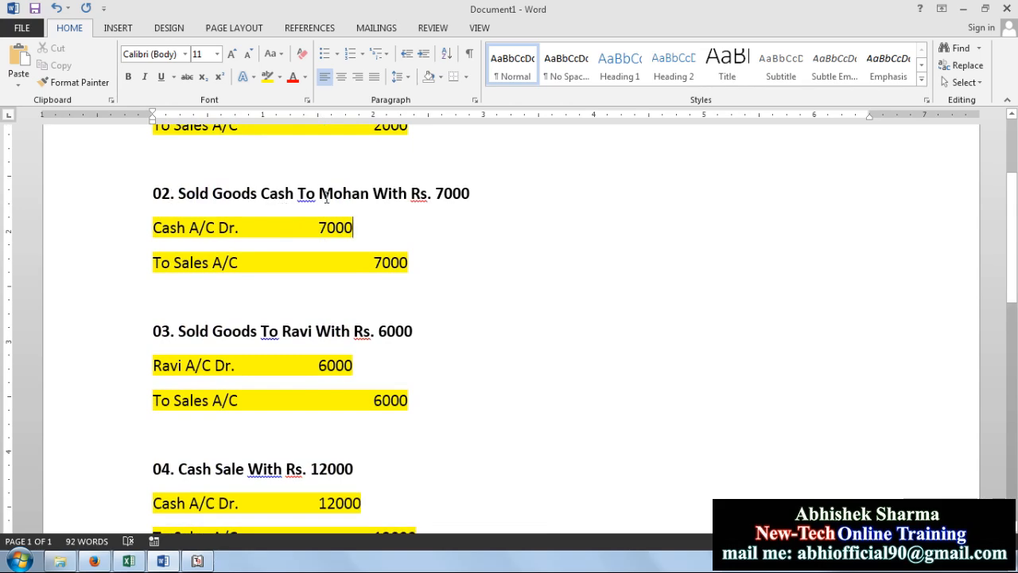
pyautogui.scroll(-3, 423, 325)
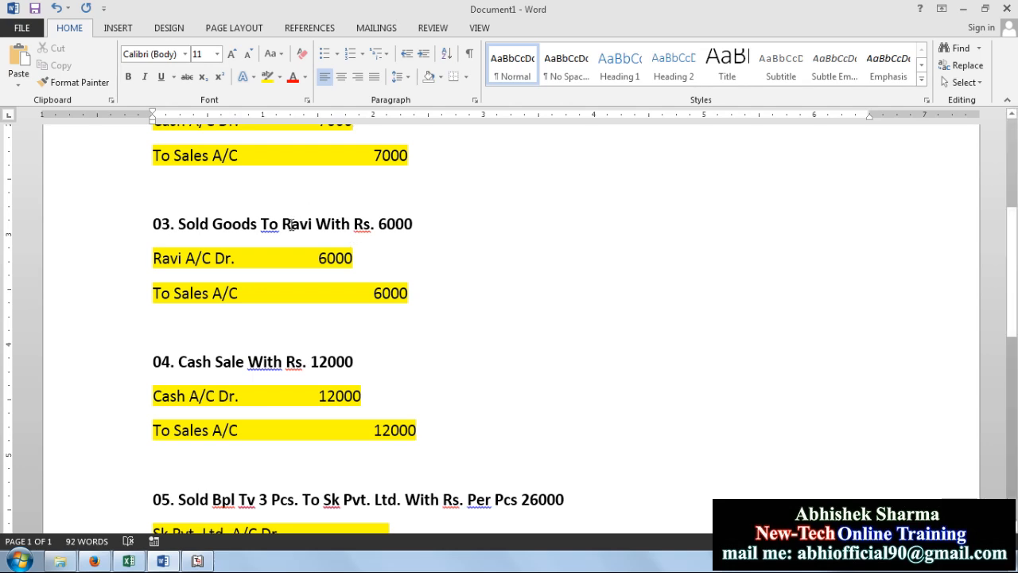
pyautogui.moveTo(154, 262); pyautogui.dragTo(271, 257)
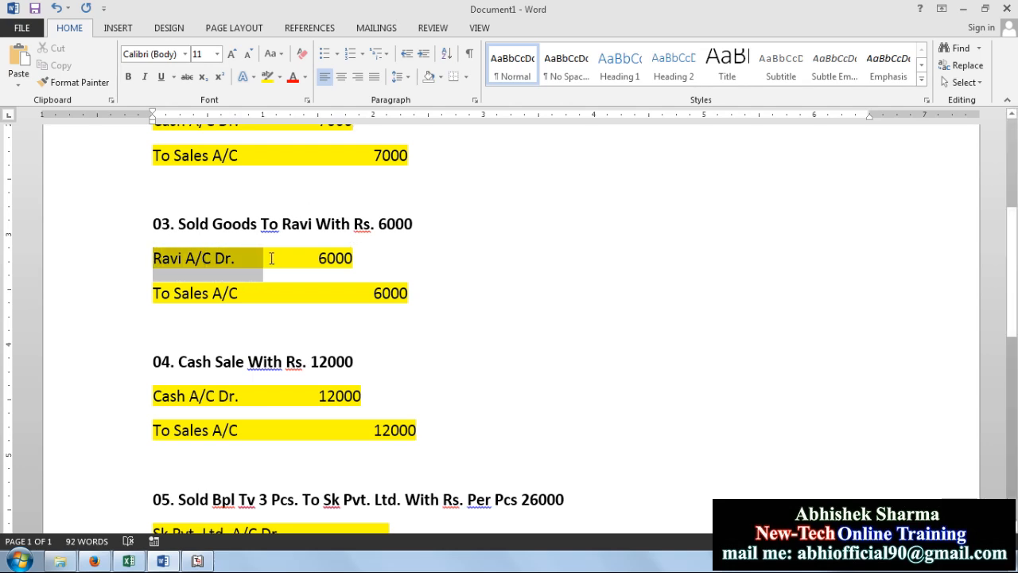
pyautogui.moveTo(409, 293); pyautogui.dragTo(163, 299)
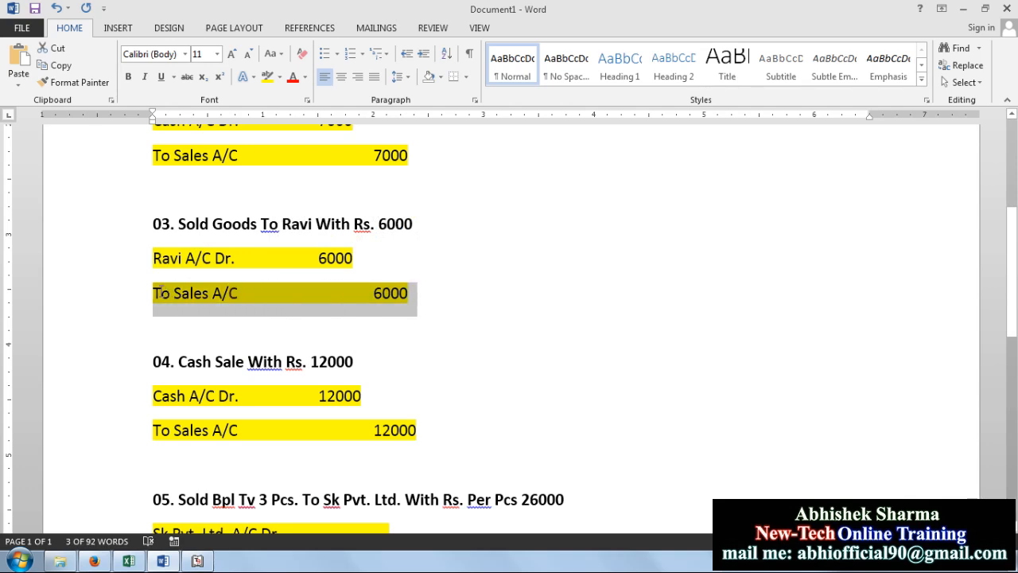
pyautogui.click(164, 296)
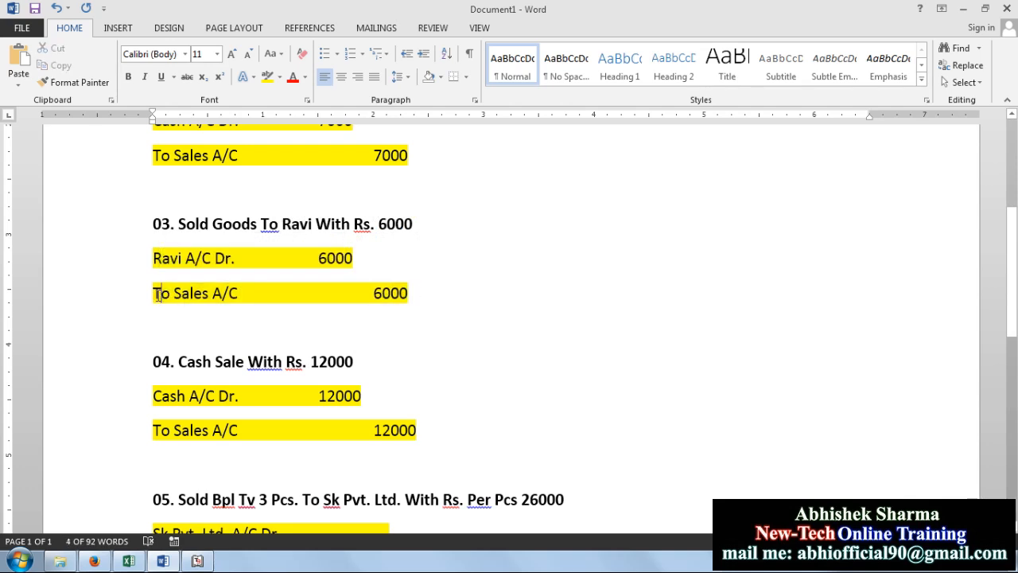
pyautogui.moveTo(153, 295); pyautogui.dragTo(256, 293)
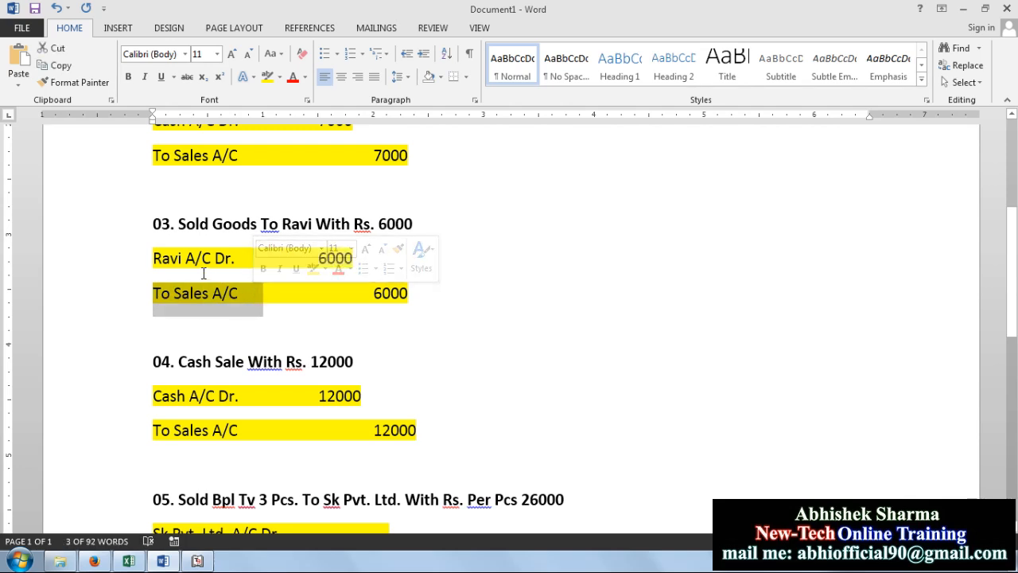
pyautogui.moveTo(154, 258); pyautogui.dragTo(316, 258)
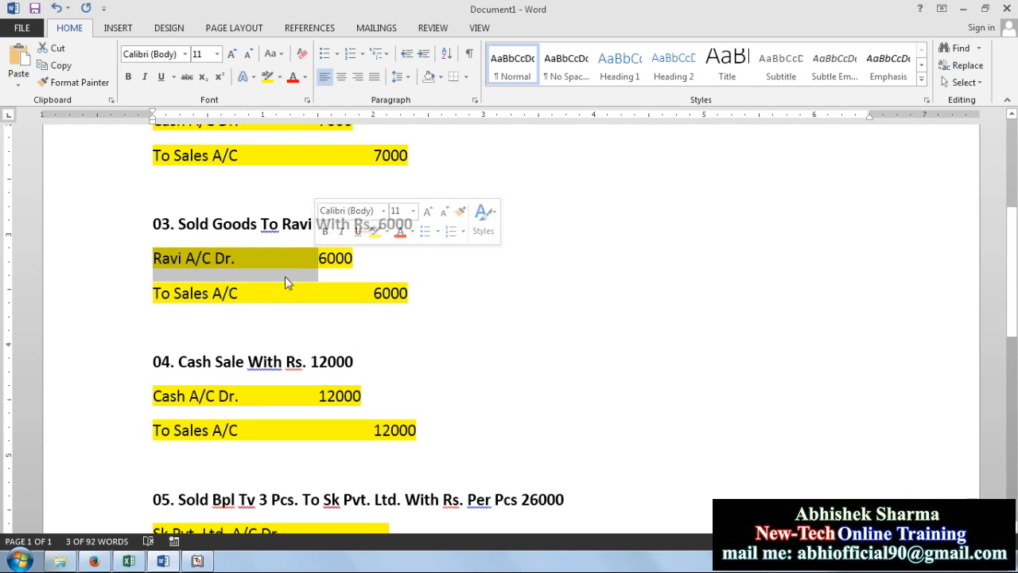
pyautogui.click(469, 387)
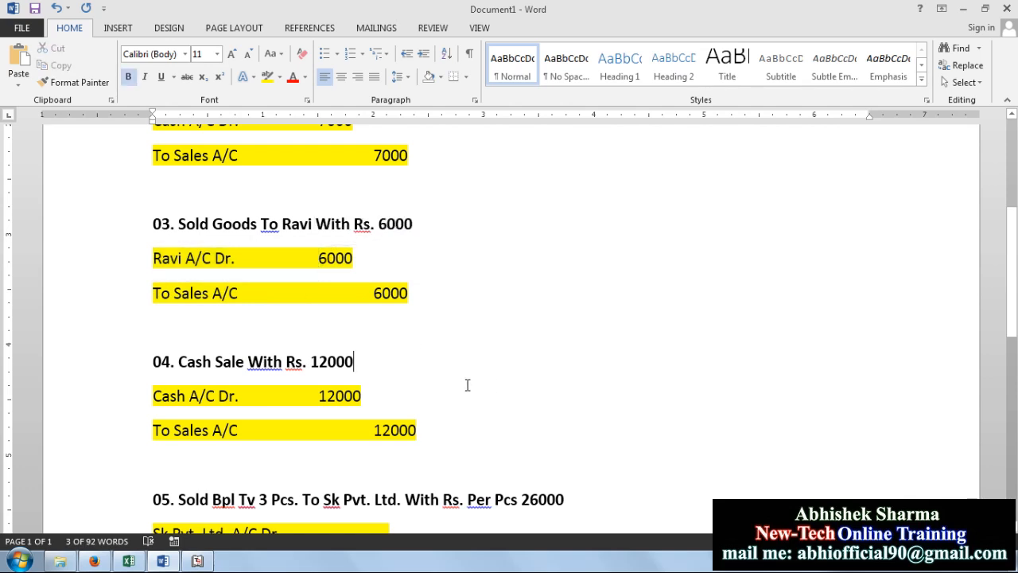
# Examine the journal entries for cash sale 04 and for transaction 05, the Bpl Tv sale to Sk Pvt. Ltd
pyautogui.scroll(-3, 259, 320)
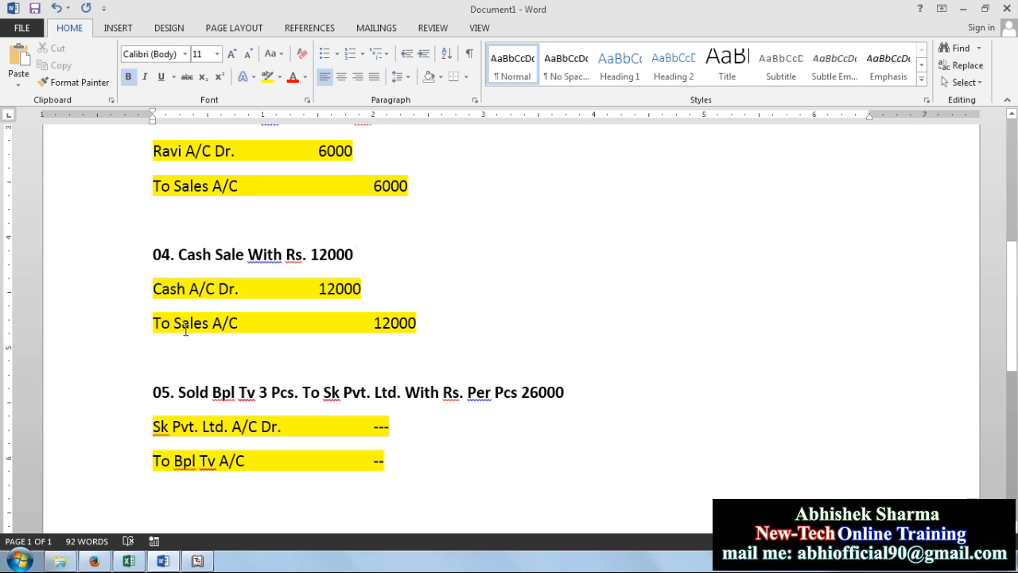
pyautogui.scroll(-3, 230, 375)
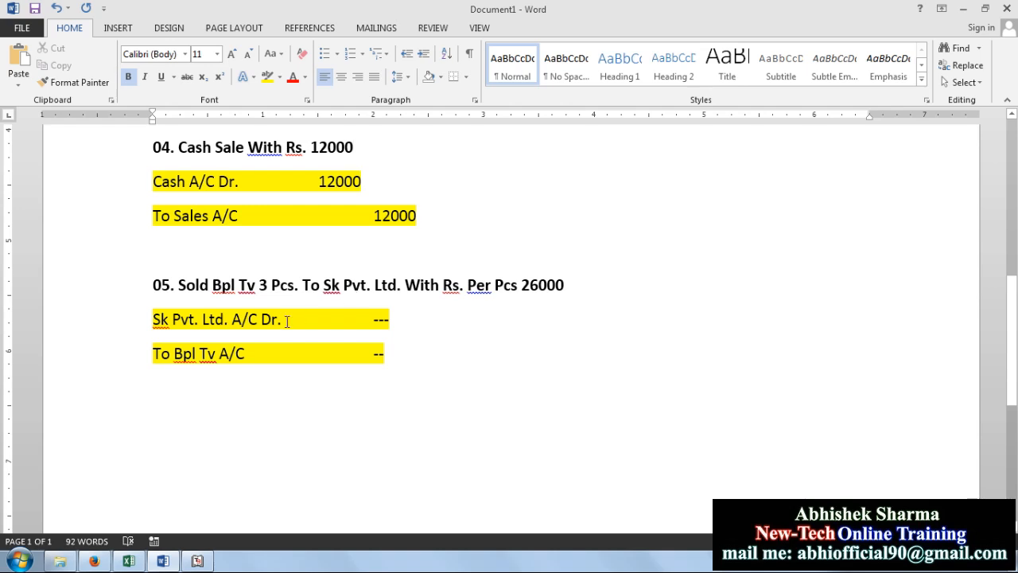
pyautogui.moveTo(151, 318); pyautogui.dragTo(370, 319)
pyautogui.moveTo(153, 353); pyautogui.dragTo(296, 351)
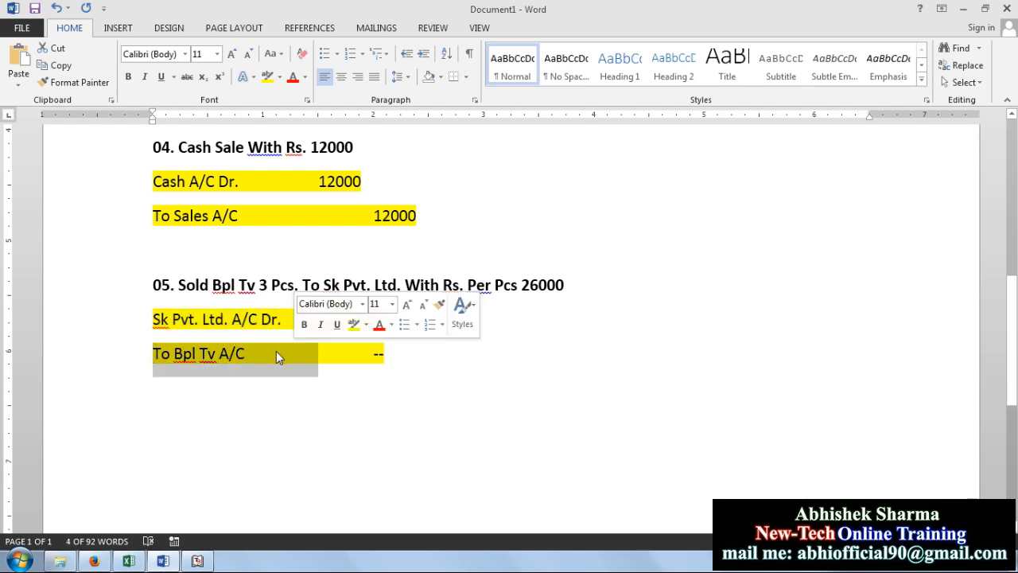
pyautogui.click(255, 393)
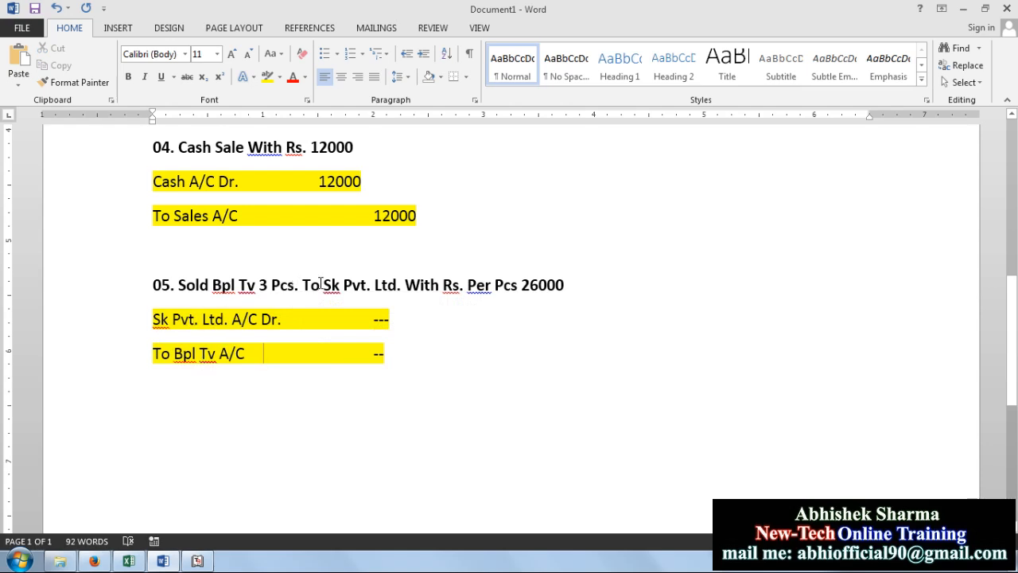
pyautogui.click(153, 319)
pyautogui.moveTo(153, 319); pyautogui.dragTo(302, 316)
pyautogui.click(398, 337)
pyautogui.moveTo(152, 319); pyautogui.dragTo(269, 318)
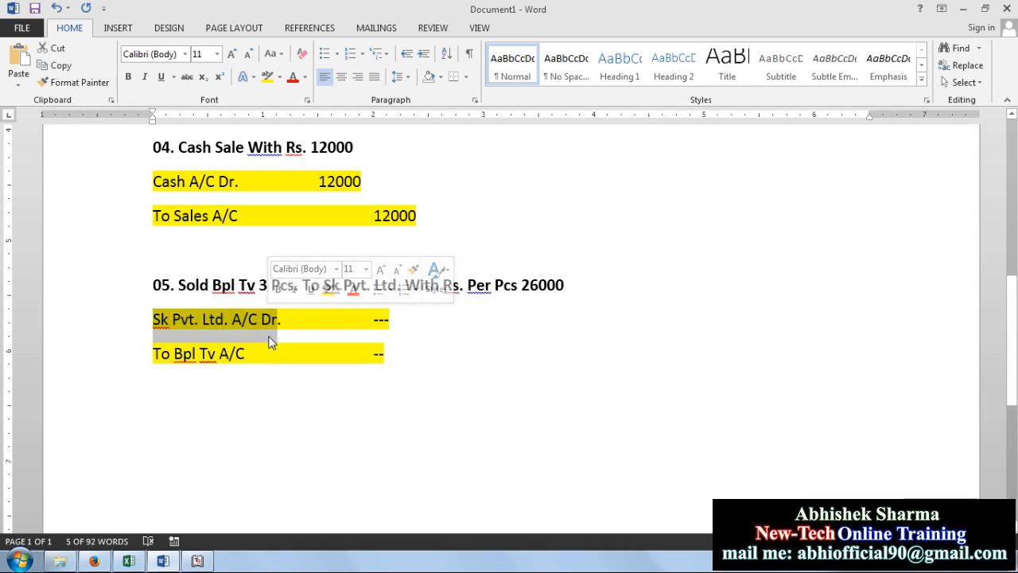
pyautogui.click(363, 416)
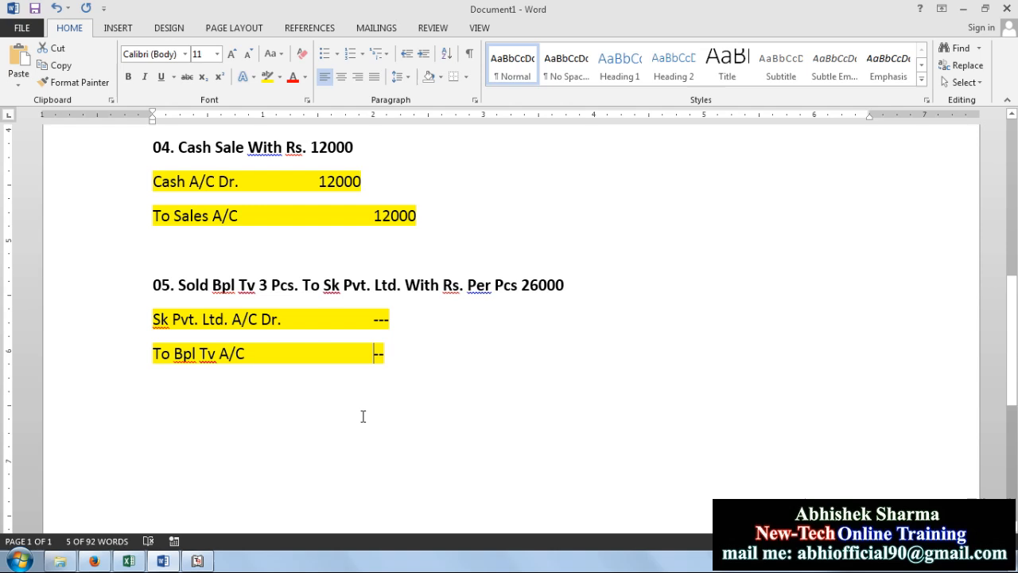
# Return to the start of the Word document and recheck the accounts used in sales transaction 01
pyautogui.click(198, 561)
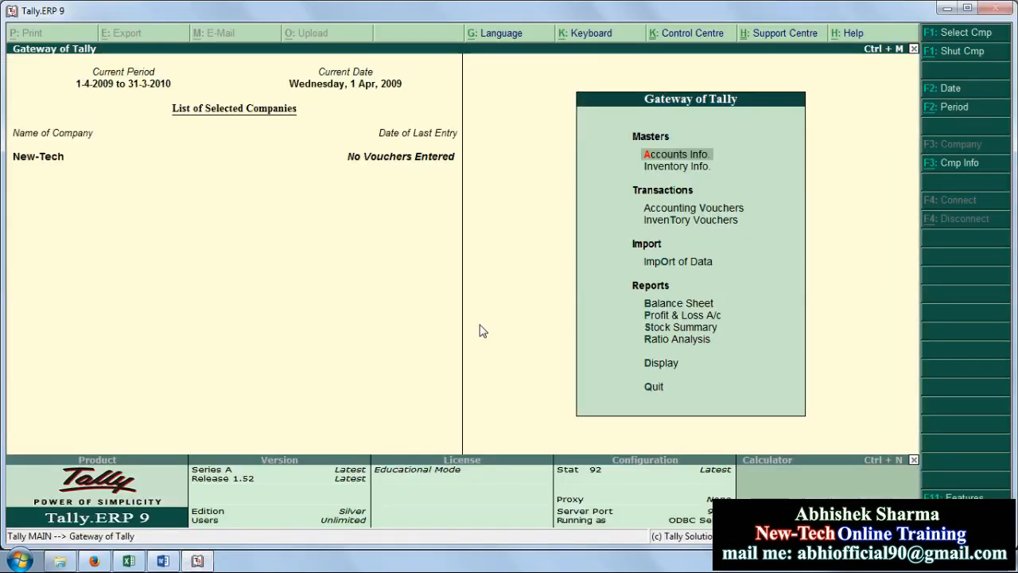
pyautogui.hotkey('alt', 'Tab')
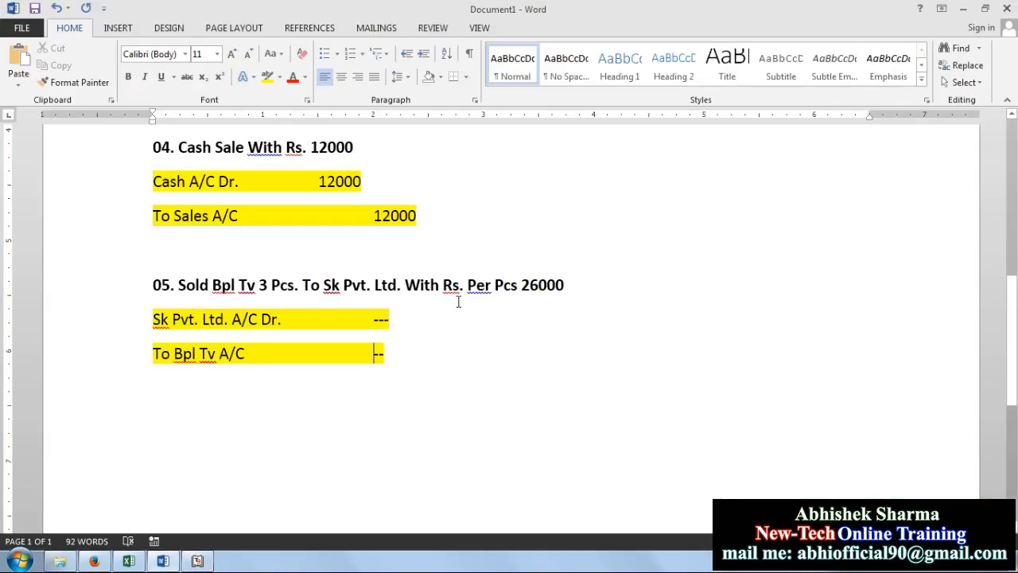
pyautogui.scroll(4, 457, 302)
pyautogui.scroll(5, 458, 302)
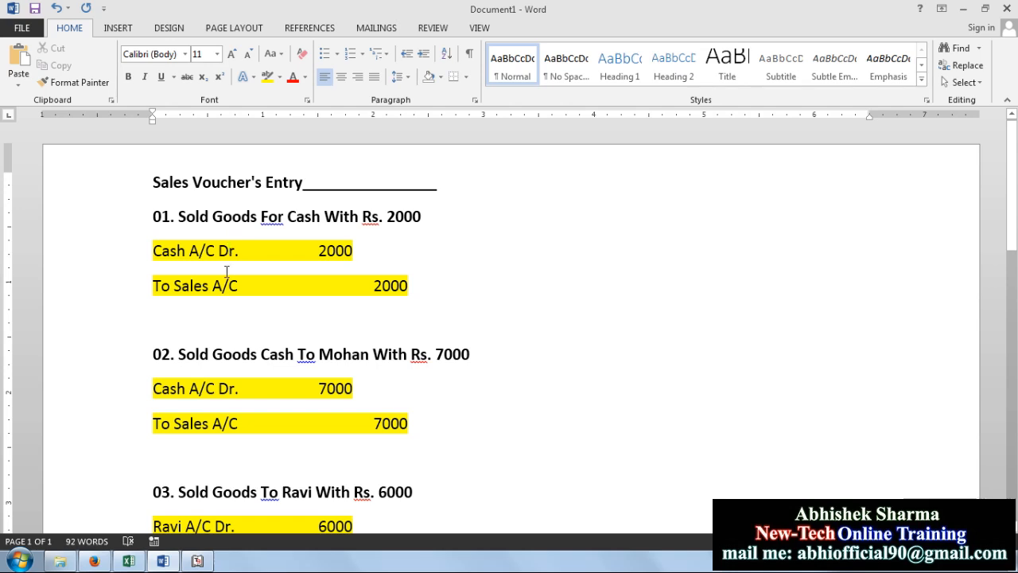
# Switch to Tally.ERP 9 and display the list of existing single ledgers for the New-Tech company
pyautogui.click(197, 561)
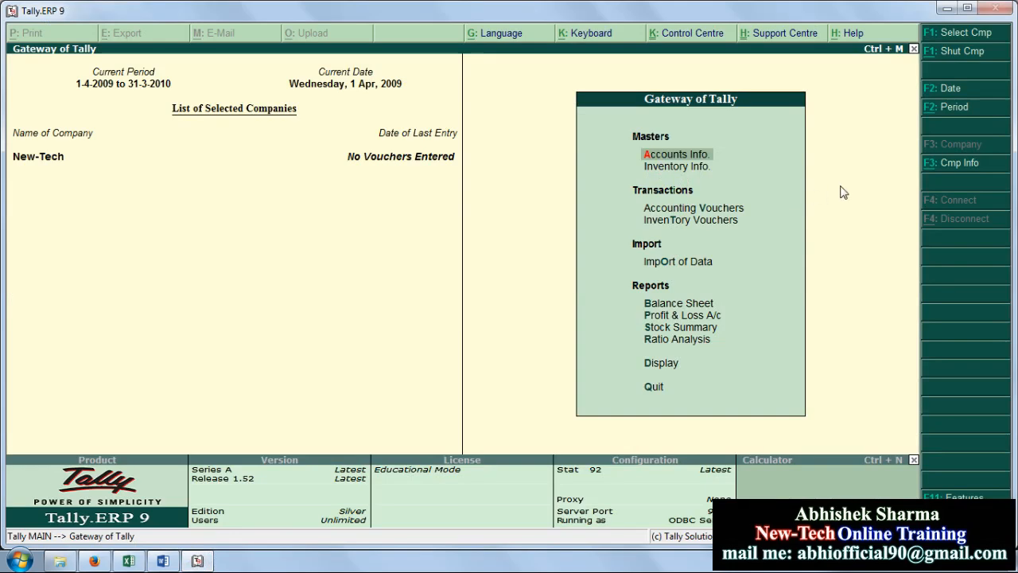
pyautogui.press('Return')
pyautogui.press('Down')
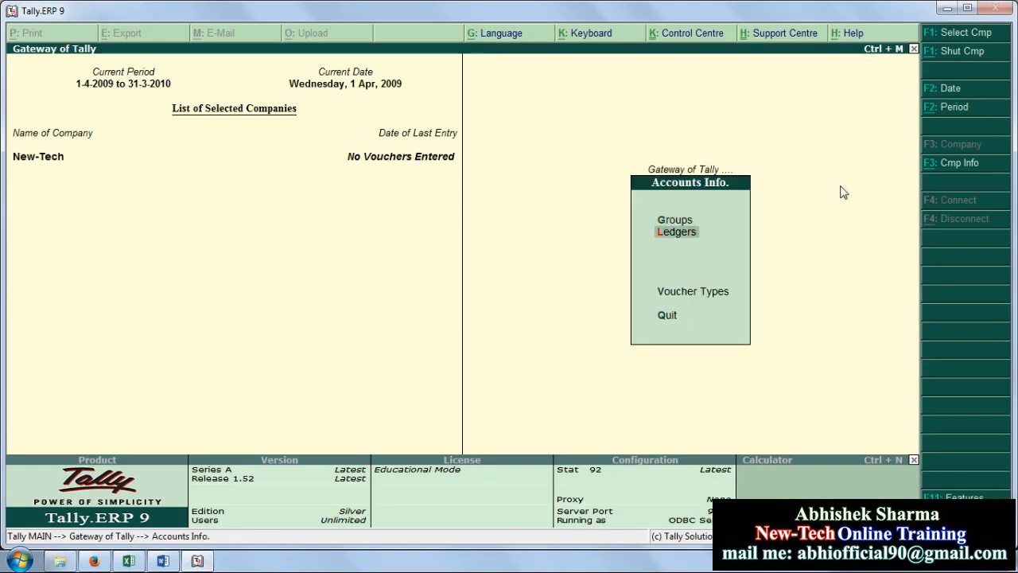
pyautogui.press('Return')
pyautogui.press('Down')
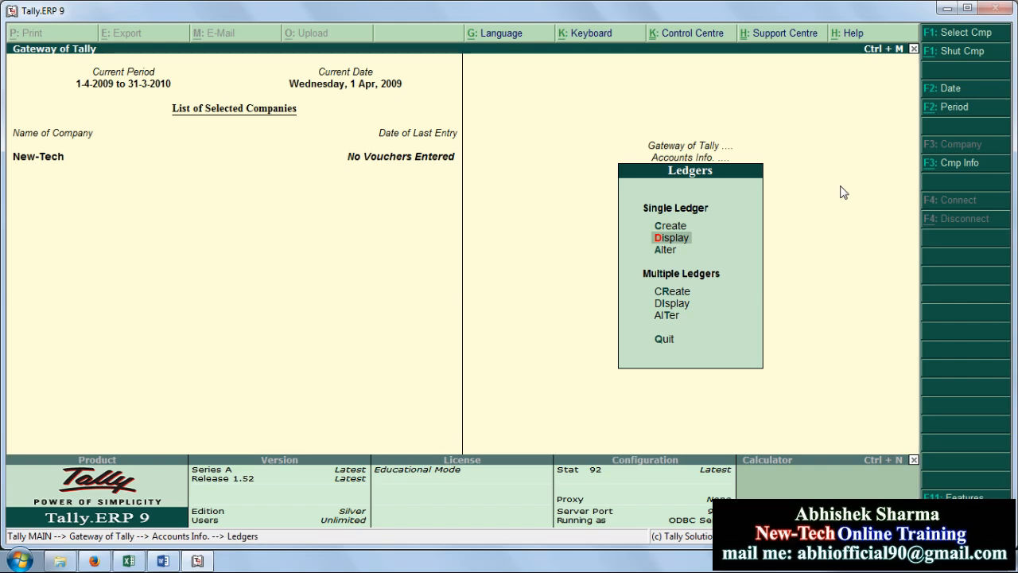
pyautogui.press('Return')
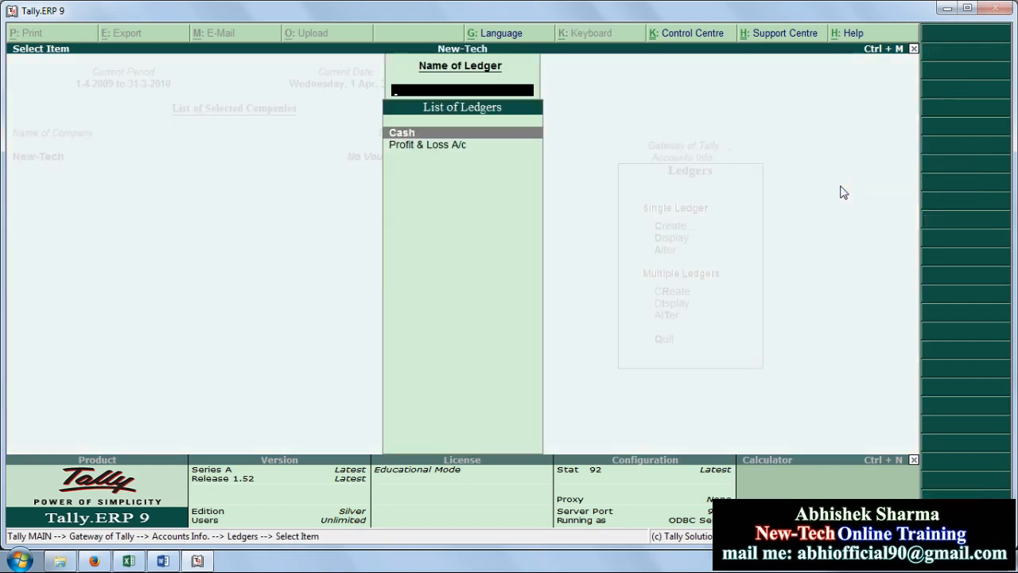
# Leave the ledger list and open a blank single-ledger creation form, checking the required accounts in the Word document
pyautogui.press('Escape')
pyautogui.press('Up')
pyautogui.press('Return')
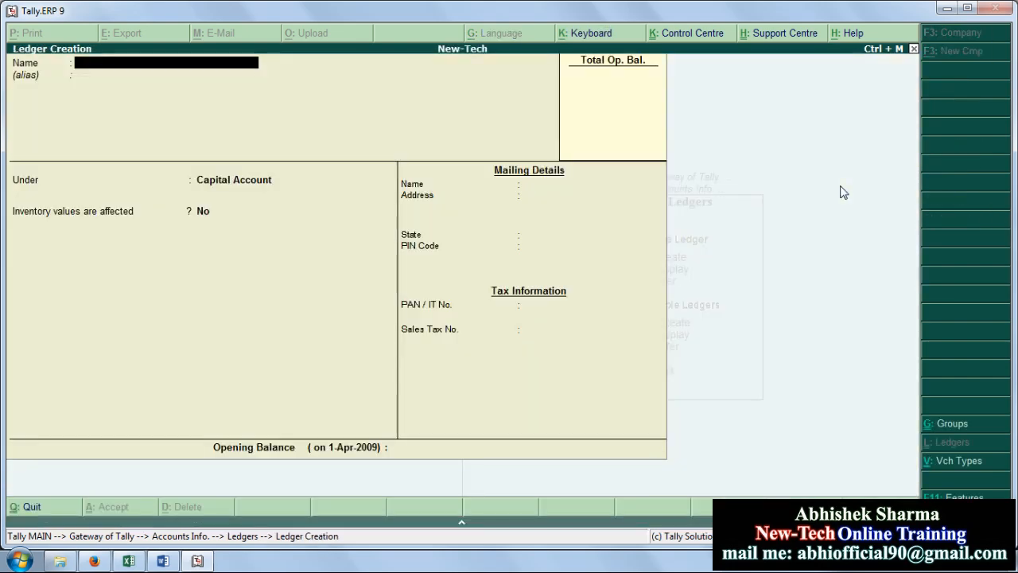
pyautogui.hotkey('alt', 'Tab')
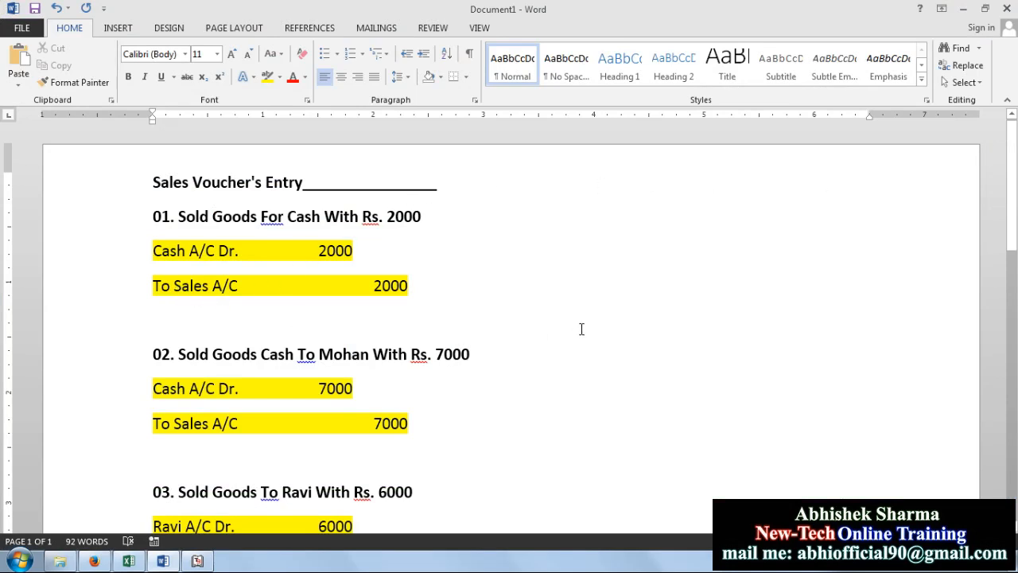
pyautogui.hotkey('alt', 'Tab')
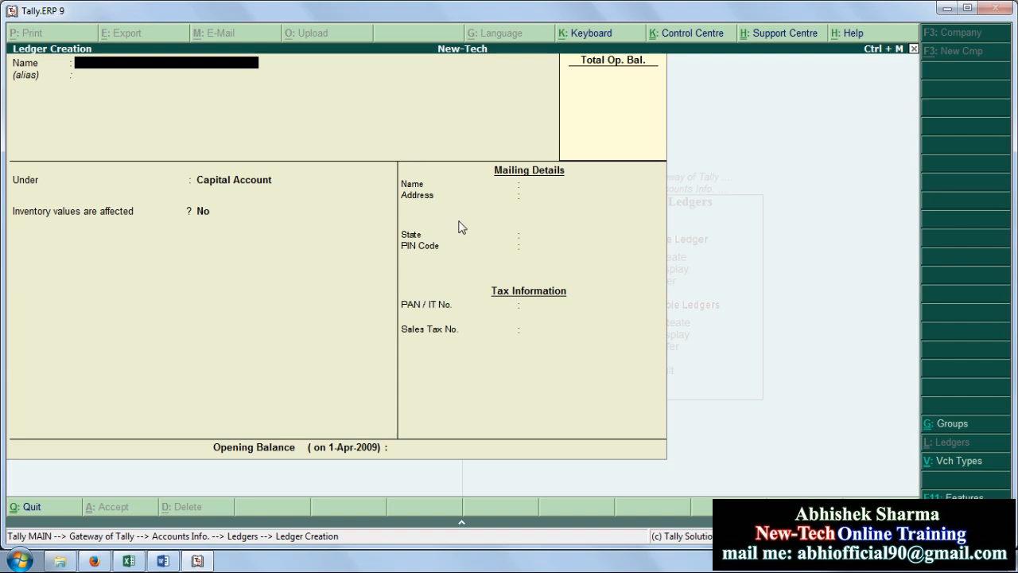
# Create the ledger Sales A/c under the Sales Accounts group with inventory values affected set to Yes, and save it
pyautogui.write('Sales A/c')
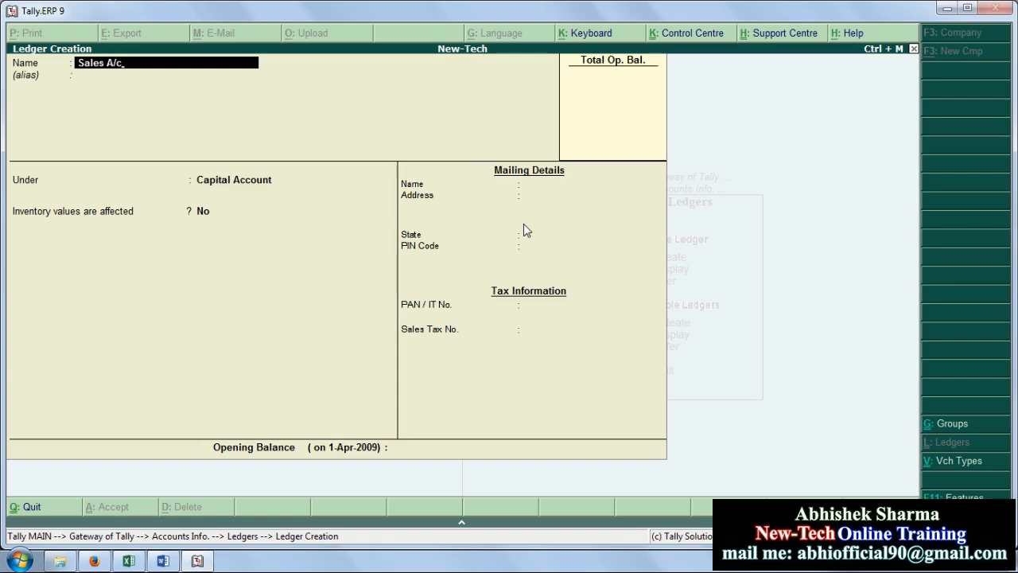
pyautogui.press('Return')
pyautogui.press('Return')
pyautogui.press('Down')
pyautogui.press('Down')
pyautogui.press('Down')
pyautogui.press('Down')
pyautogui.press('Down')
pyautogui.press('Down')
pyautogui.press('Down')
pyautogui.press('Down')
pyautogui.press('Down')
pyautogui.press('Down')
pyautogui.press('Down')
pyautogui.press('Down')
pyautogui.press('Down')
pyautogui.press('Down')
pyautogui.press('Down')
pyautogui.press('Down')
pyautogui.press('Down')
pyautogui.press('Down')
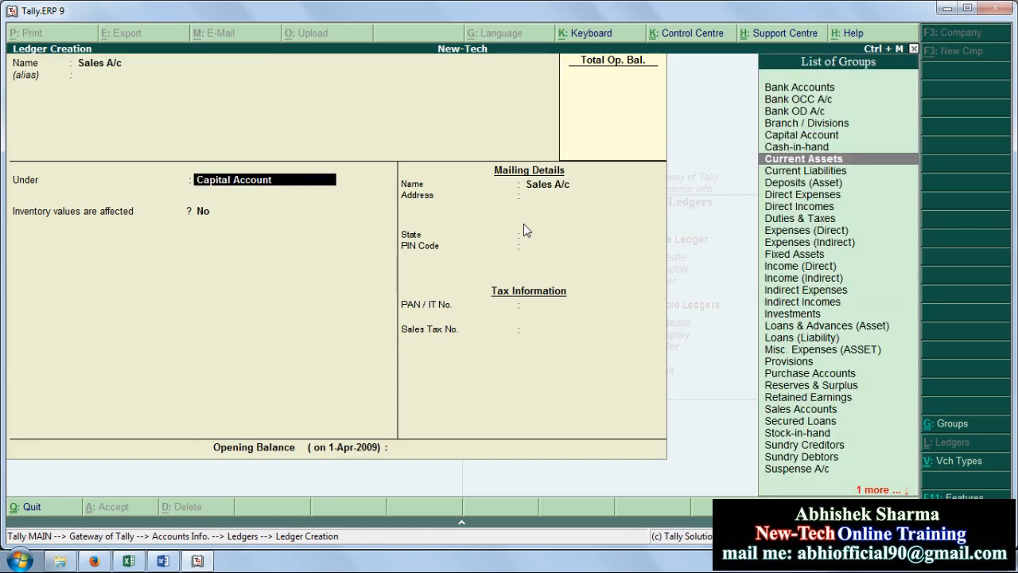
pyautogui.press('Down')
pyautogui.press('Down')
pyautogui.press('Down')
pyautogui.press('Down')
pyautogui.press('Down')
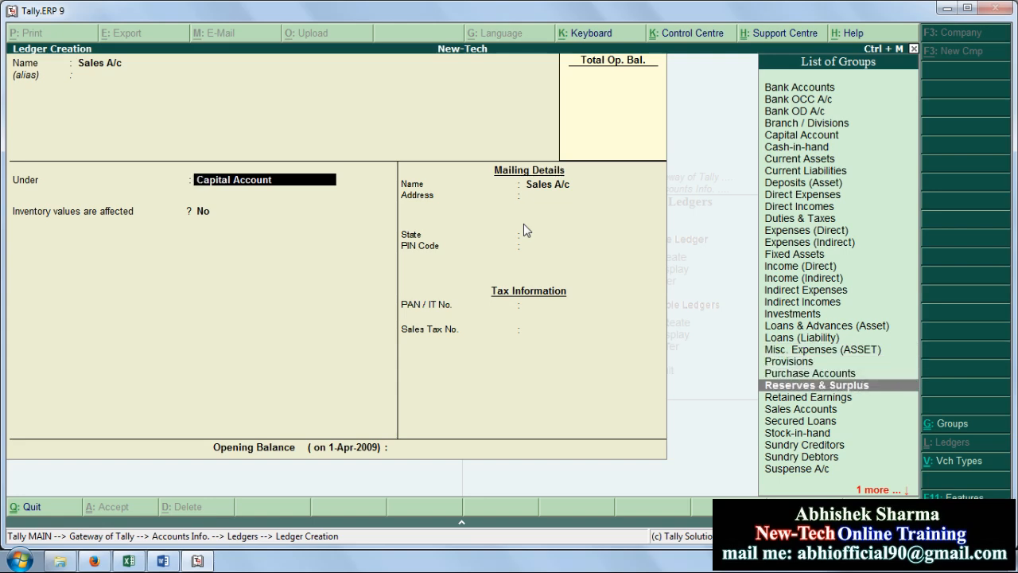
pyautogui.press('Return')
pyautogui.press('Return')
pyautogui.press('Return')
pyautogui.press('Return')
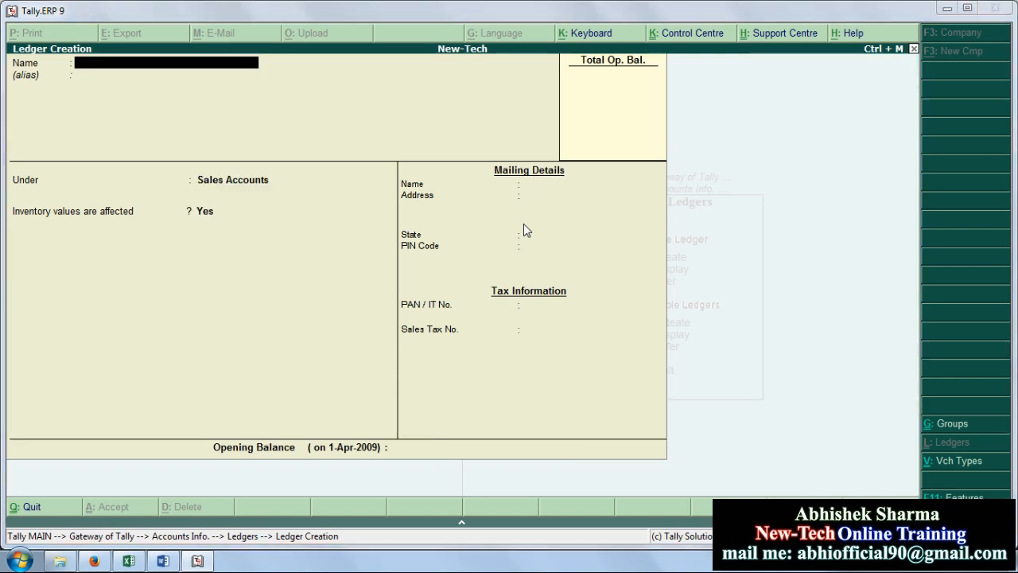
# Recheck the accounts in the Word document, leave ledger creation in Tally.ERP 9, and open a new sales voucher
pyautogui.hotkey('alt', 'Tab')
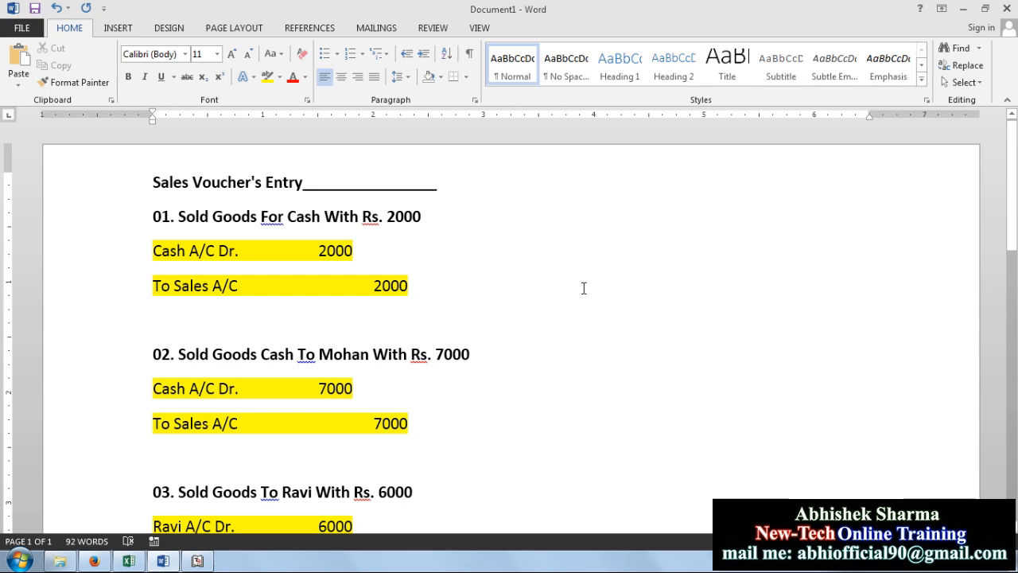
pyautogui.hotkey('alt', 'Tab')
pyautogui.press('Escape')
pyautogui.press('Return')
pyautogui.press('Escape')
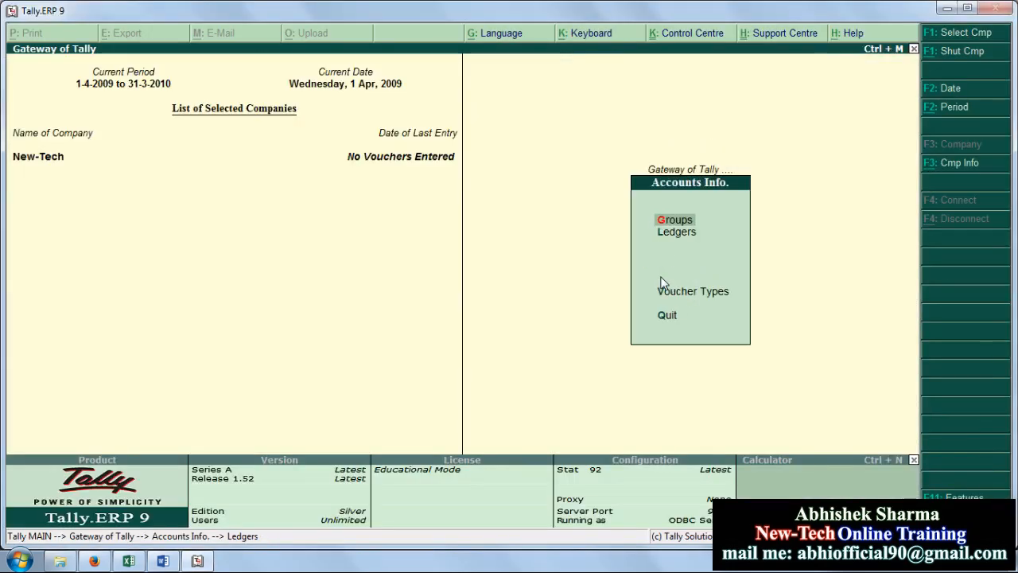
pyautogui.press('Escape')
pyautogui.press('Down')
pyautogui.press('Down')
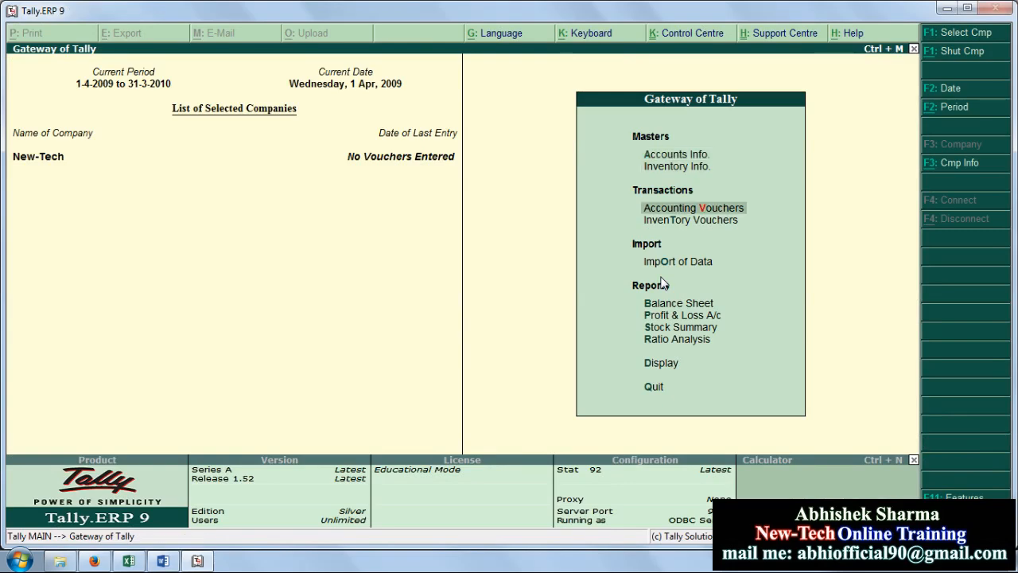
pyautogui.press('Return')
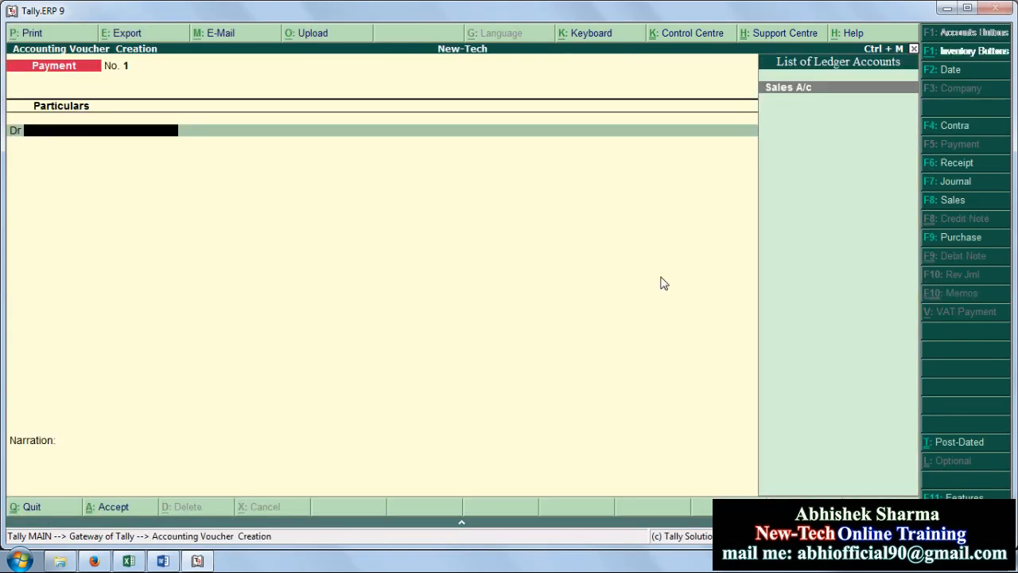
pyautogui.click(957, 204)
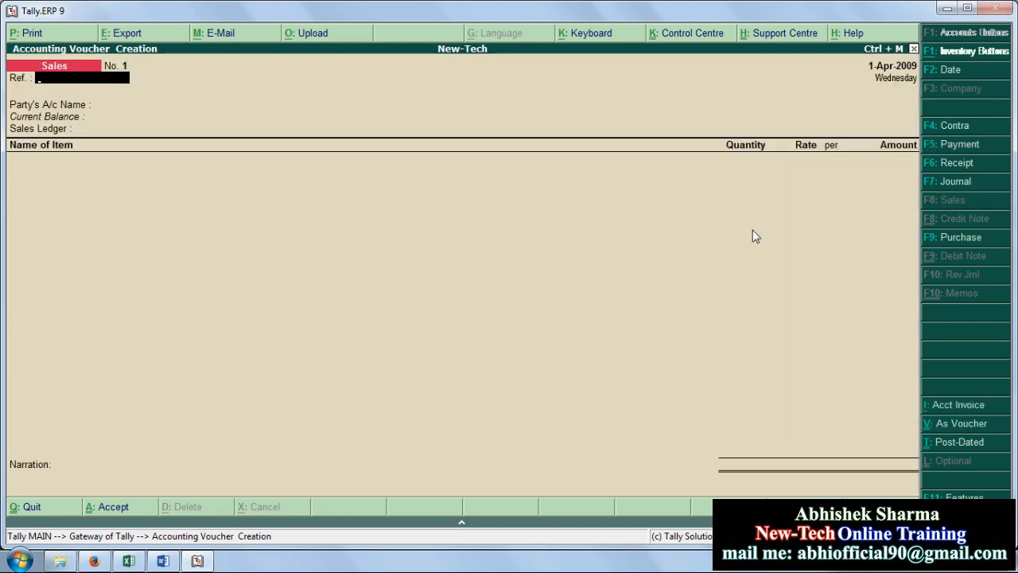
# Set the sales voucher's reference to 201, party account to Cash with blank despatch and order details, and sales ledger to Sales A/c
pyautogui.write('201')
pyautogui.press('Return')
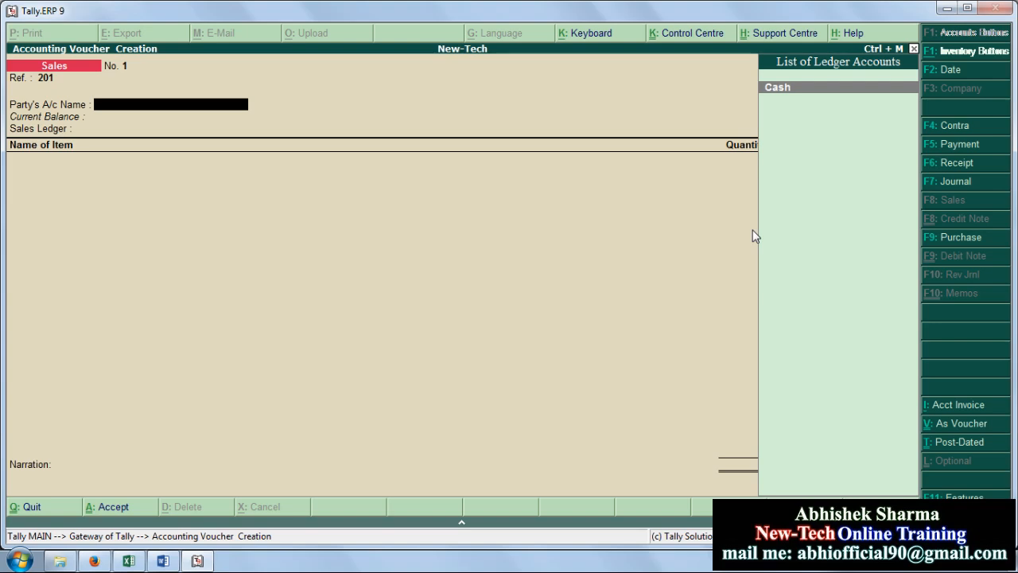
pyautogui.press('Return')
pyautogui.press('Return')
pyautogui.press('Return')
pyautogui.press('Return')
pyautogui.press('Return')
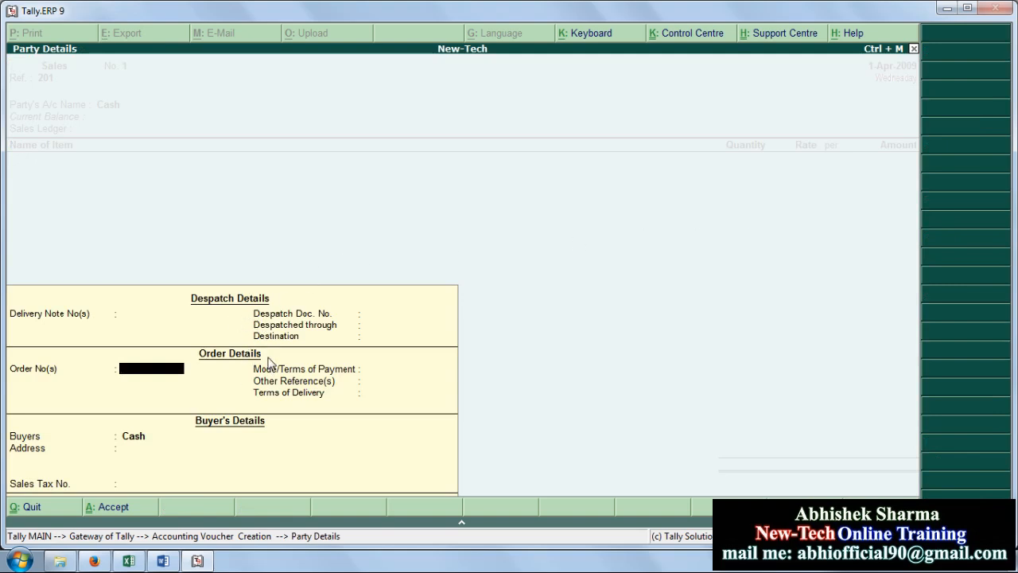
pyautogui.press('Return')
pyautogui.press('Return')
pyautogui.press('Return')
pyautogui.press('Return')
pyautogui.press('Return')
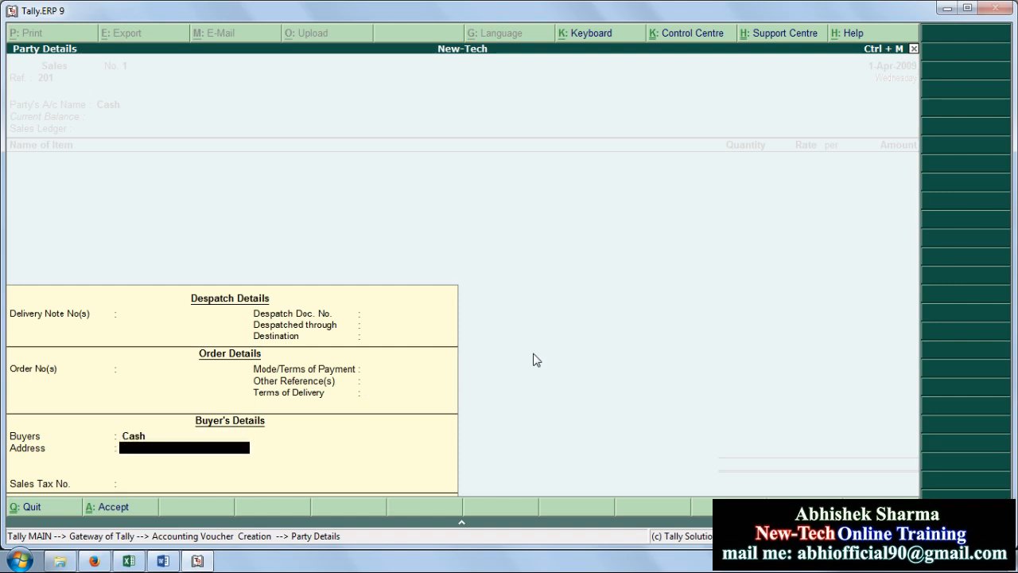
pyautogui.press('Return')
pyautogui.press('Return')
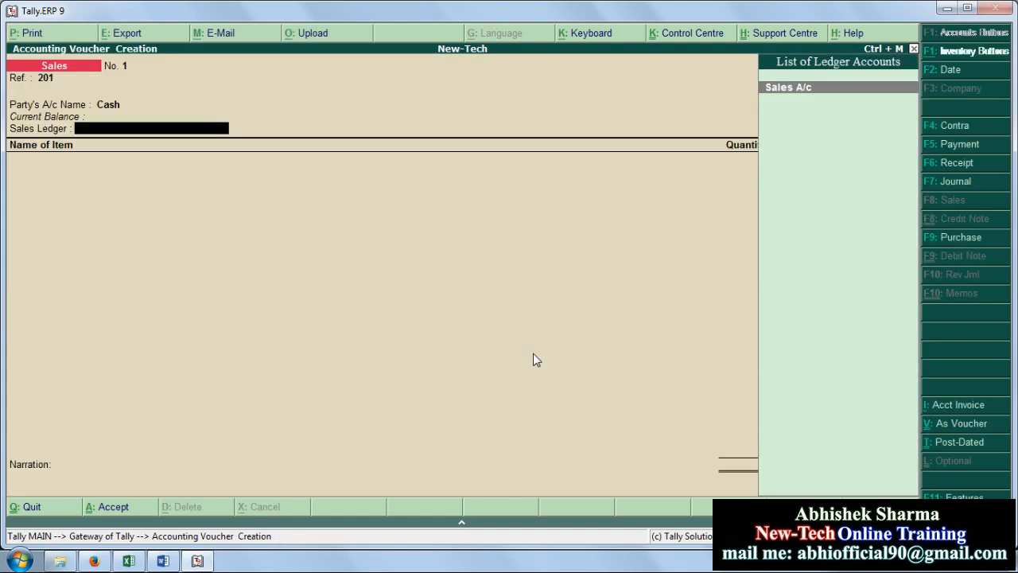
pyautogui.press('Return')
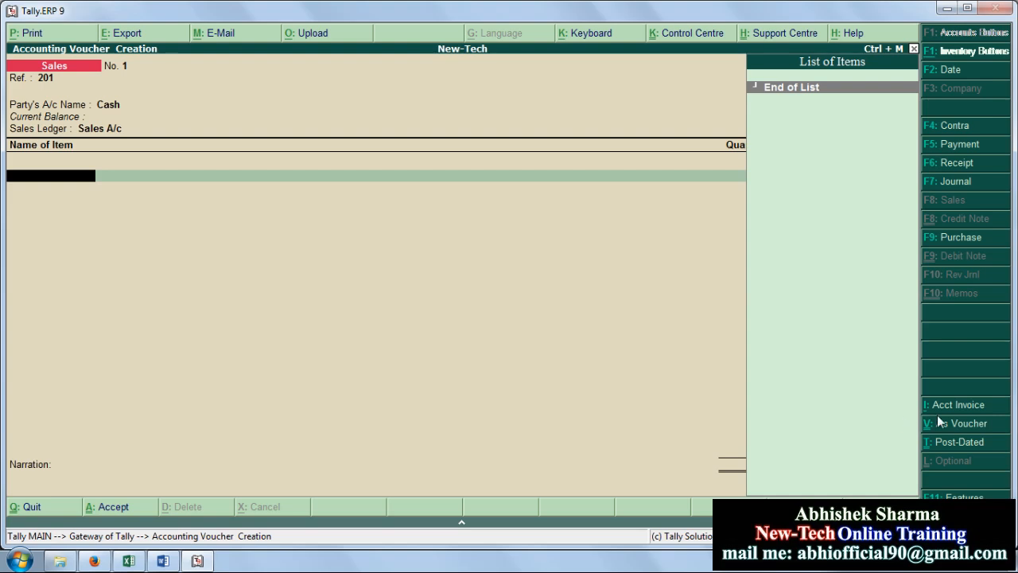
# Switch the sales voucher to account invoice mode, keeping reference 201, party Cash, its party details and the Sales A/c ledger
pyautogui.click(964, 407)
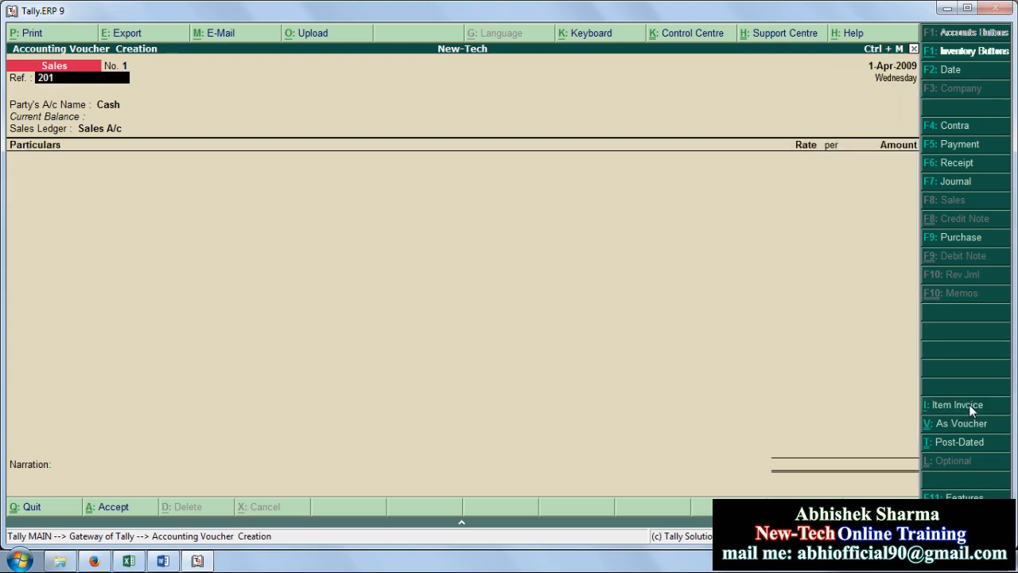
pyautogui.press('Return')
pyautogui.press('Return')
pyautogui.press('Return')
pyautogui.press('Return')
pyautogui.press('Return')
pyautogui.press('Return')
pyautogui.press('Return')
pyautogui.press('Return')
pyautogui.press('Return')
pyautogui.press('Return')
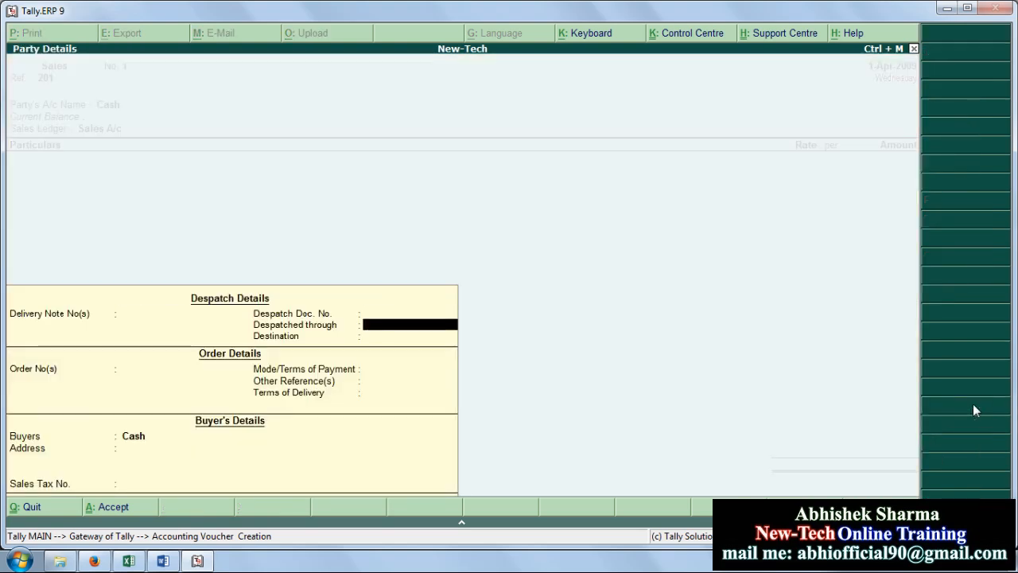
pyautogui.press('Return')
pyautogui.press('Return')
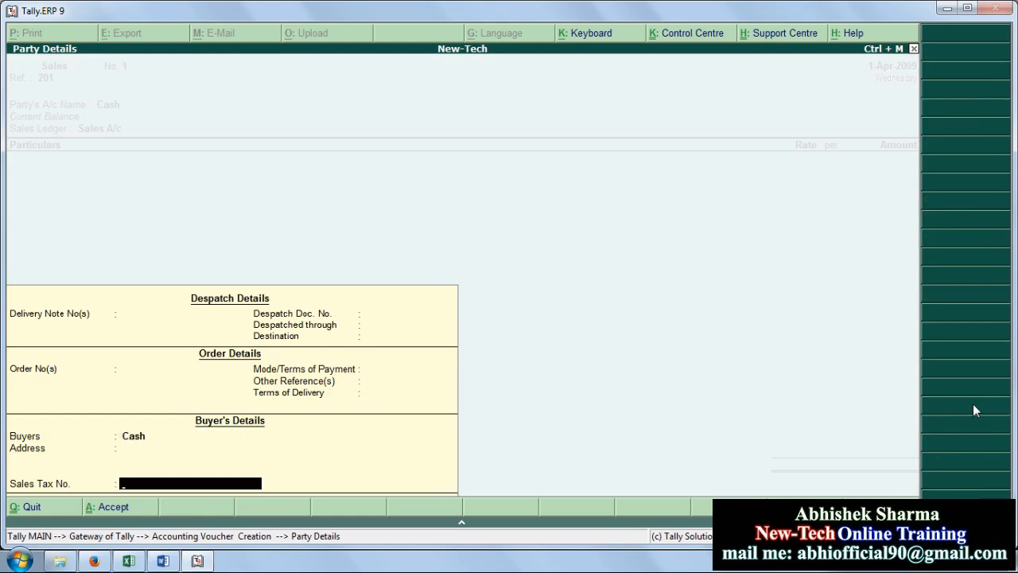
pyautogui.press('Return')
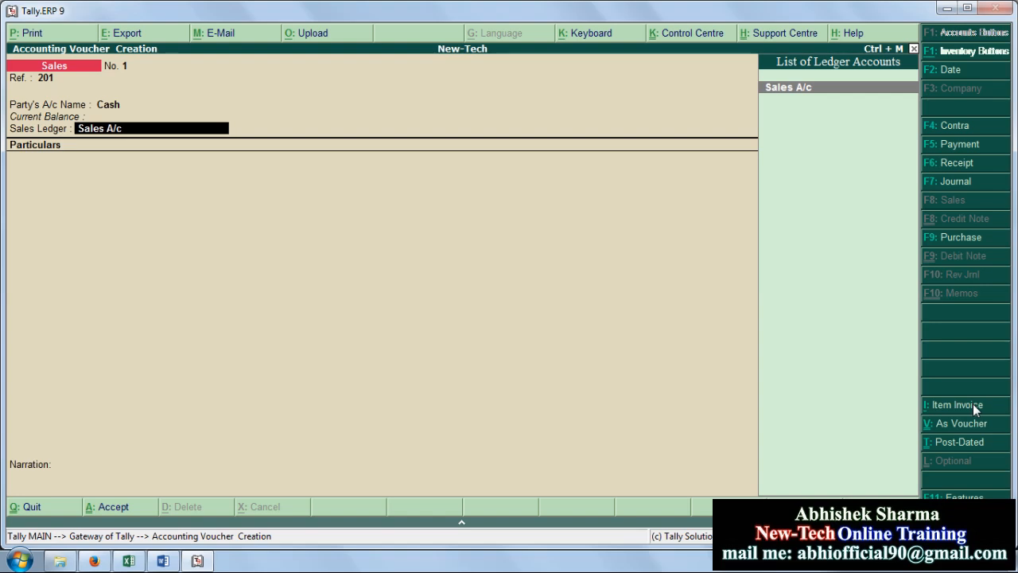
pyautogui.press('Return')
# Add Sales A/c to the voucher's particulars with the amount 2000 from transaction 01 in the Word document
pyautogui.press('Down')
pyautogui.press('Return')
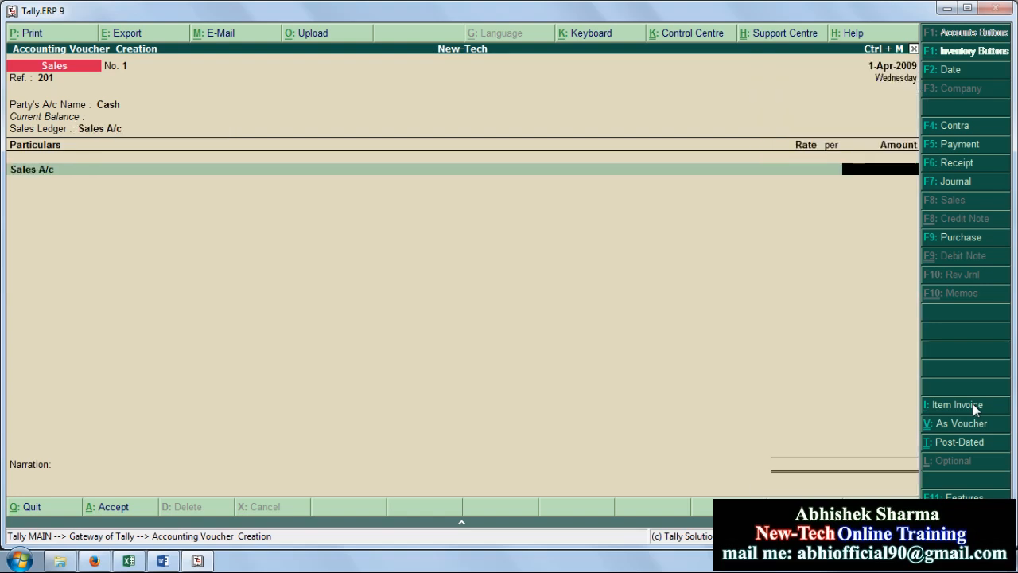
pyautogui.hotkey('alt', 'Tab')
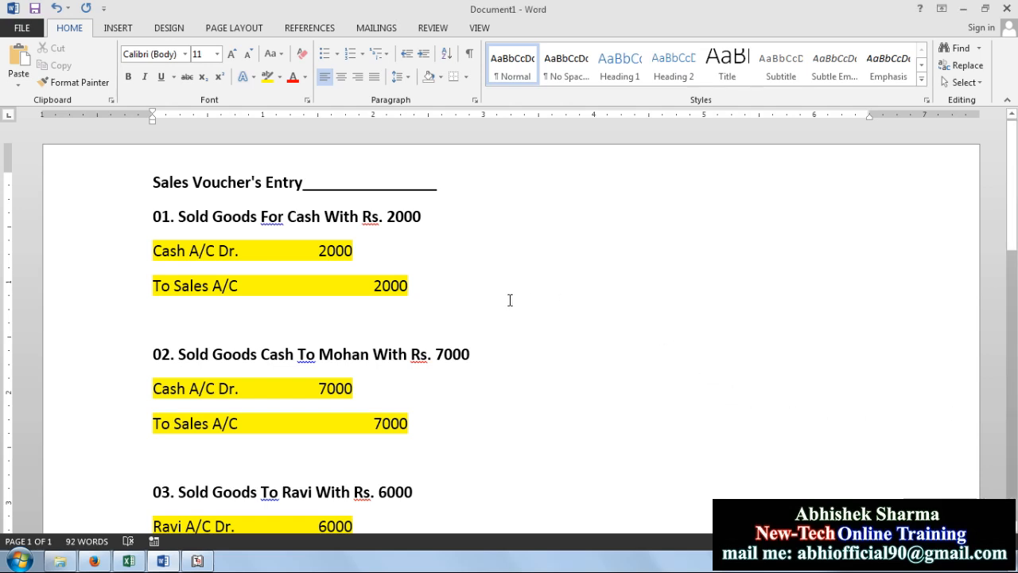
pyautogui.moveTo(407, 292); pyautogui.dragTo(383, 291)
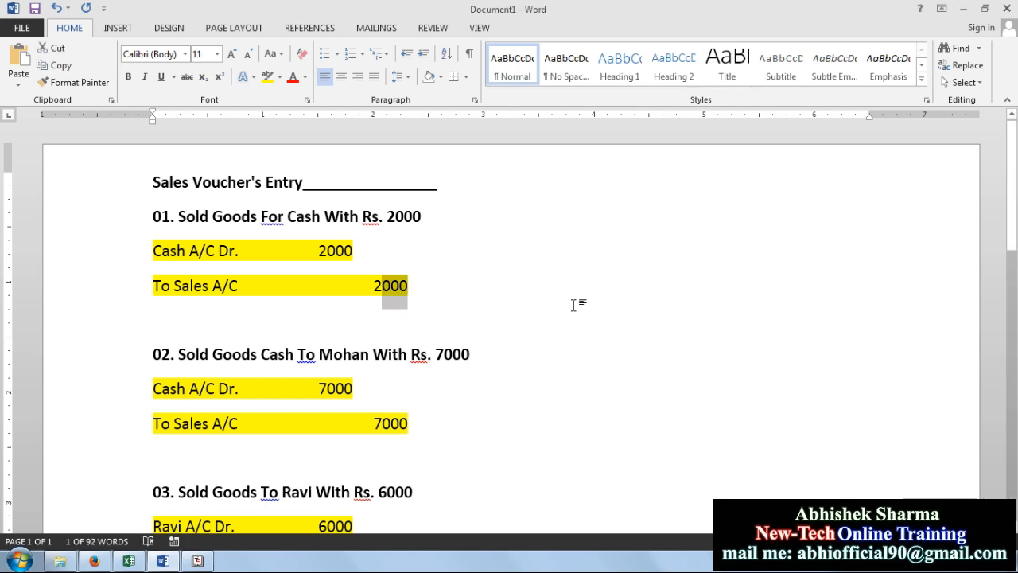
pyautogui.hotkey('alt', 'Tab')
pyautogui.write('2000')
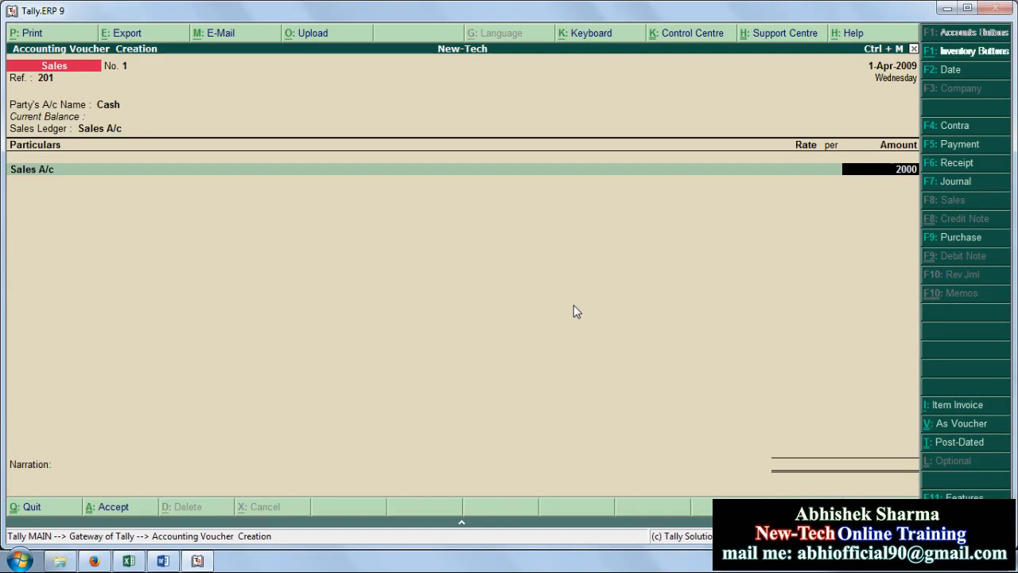
pyautogui.press('Return')
pyautogui.press('Return')
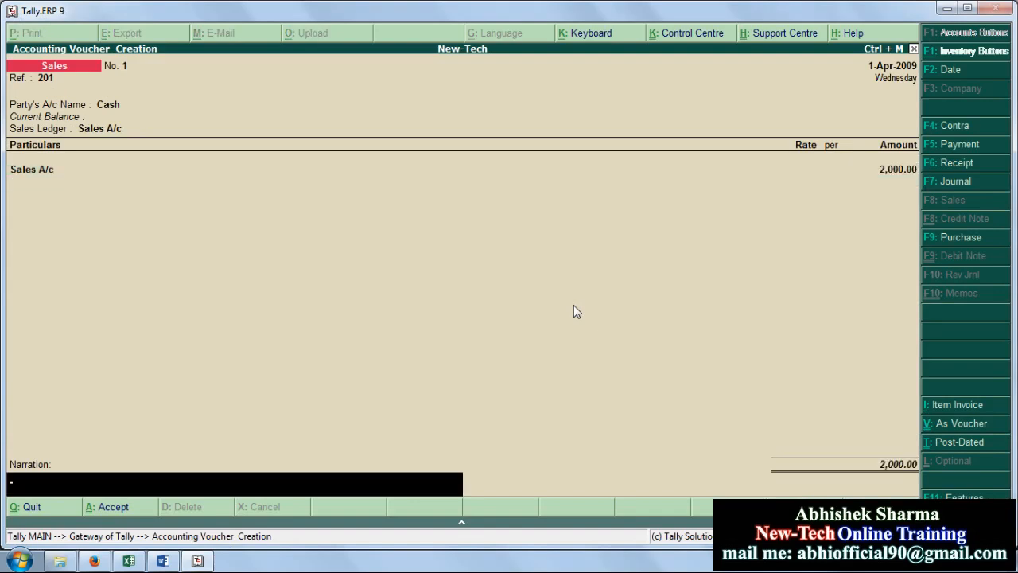
# Recheck transaction 01 in the Word document, enter the narration "cash Sales 2000.00/-" and save sales voucher No. 1
pyautogui.hotkey('alt', 'Tab')
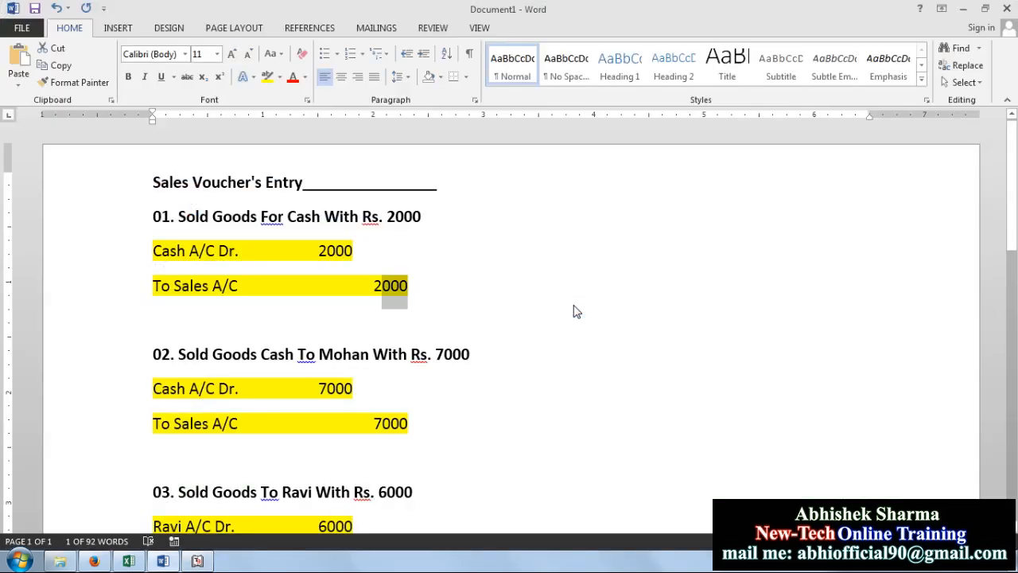
pyautogui.hotkey('alt', 'Tab')
pyautogui.write('cash Sales 2000.0')
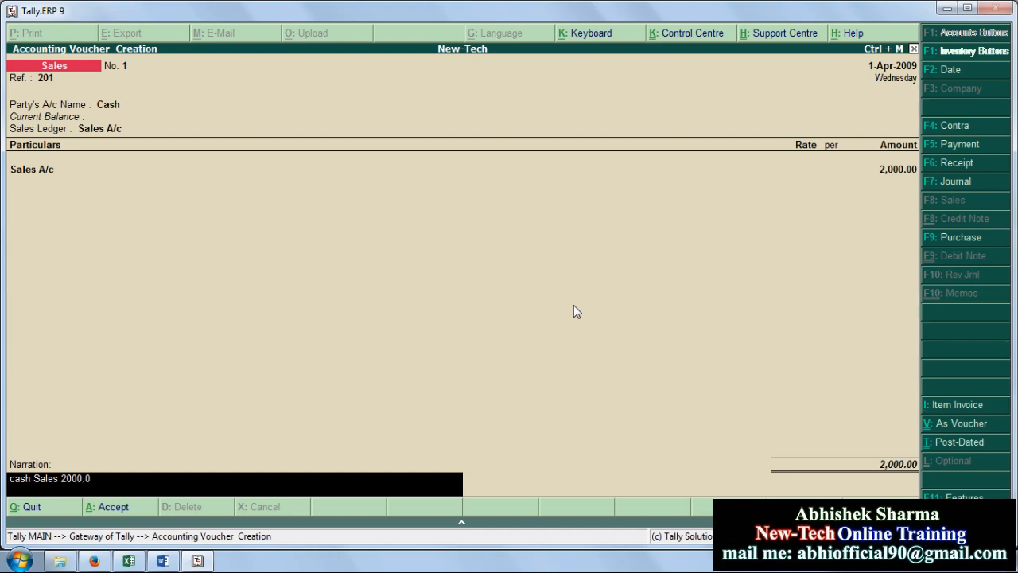
pyautogui.write('0/-')
pyautogui.press('Return')
pyautogui.press('Return')
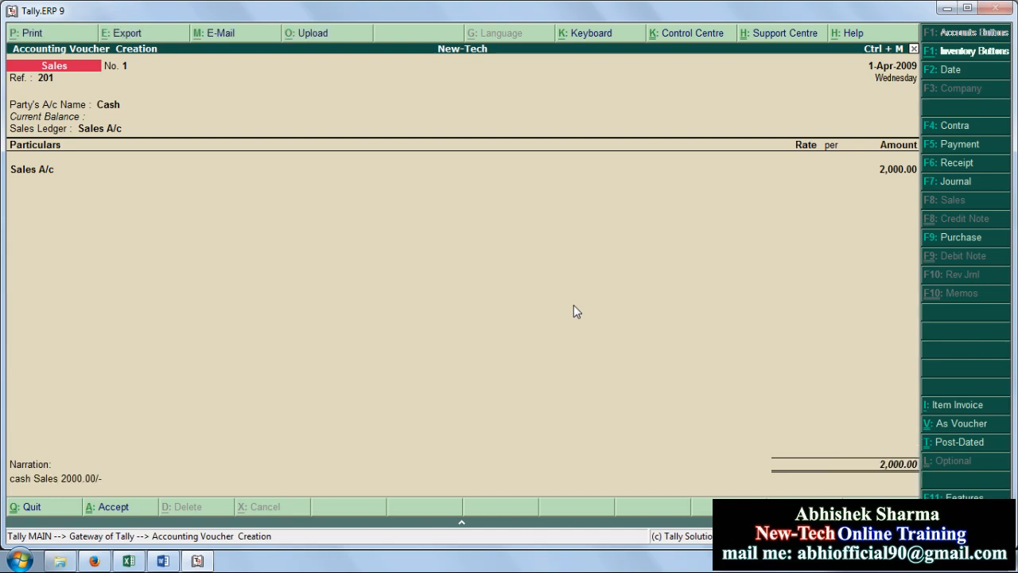
# Check transaction 02 in Word, then give sales voucher No. 2 reference 202, party account Cash and sales ledger Sales A/c
pyautogui.hotkey('alt', 'Tab')
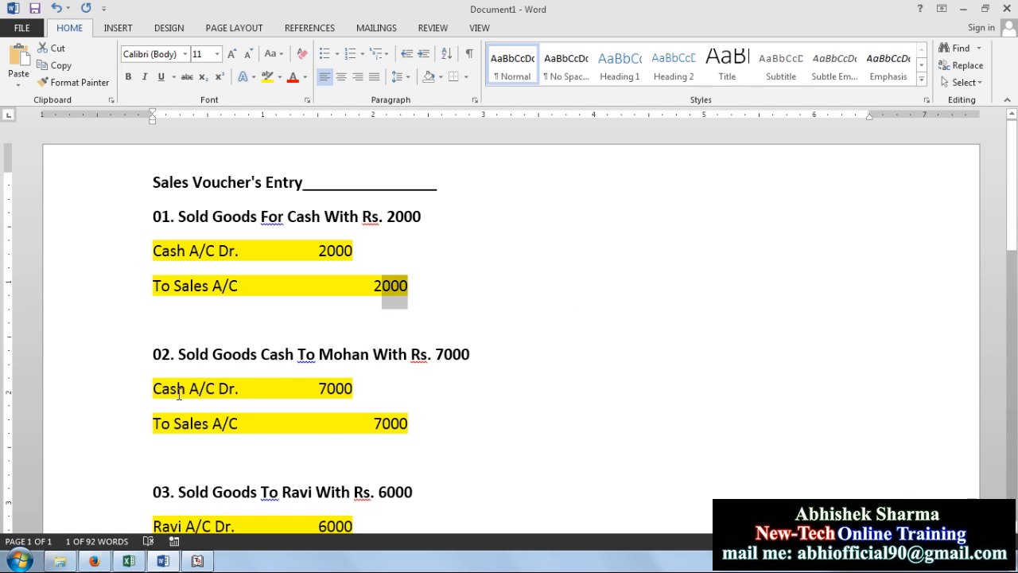
pyautogui.hotkey('alt', 'Tab')
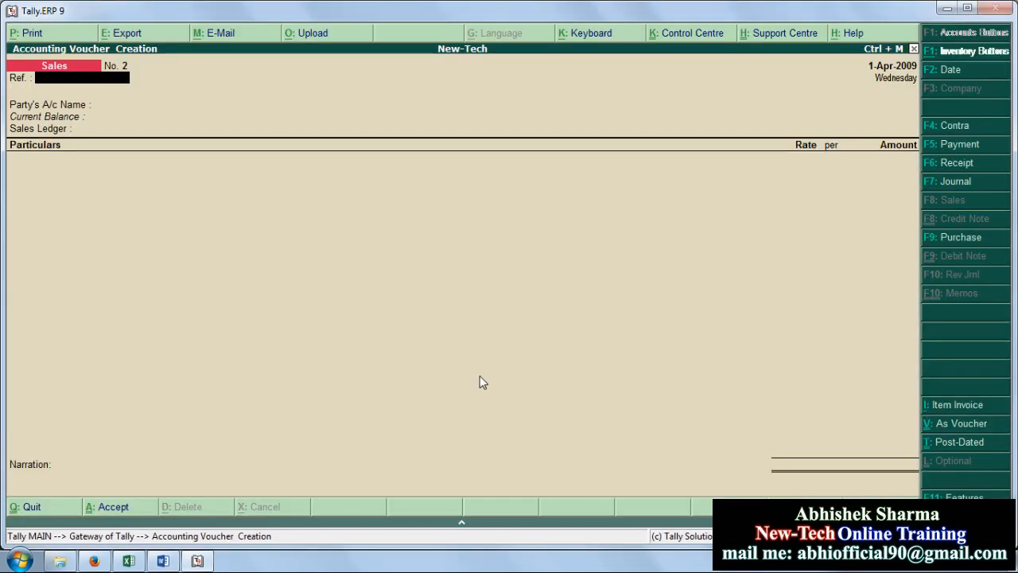
pyautogui.write('202')
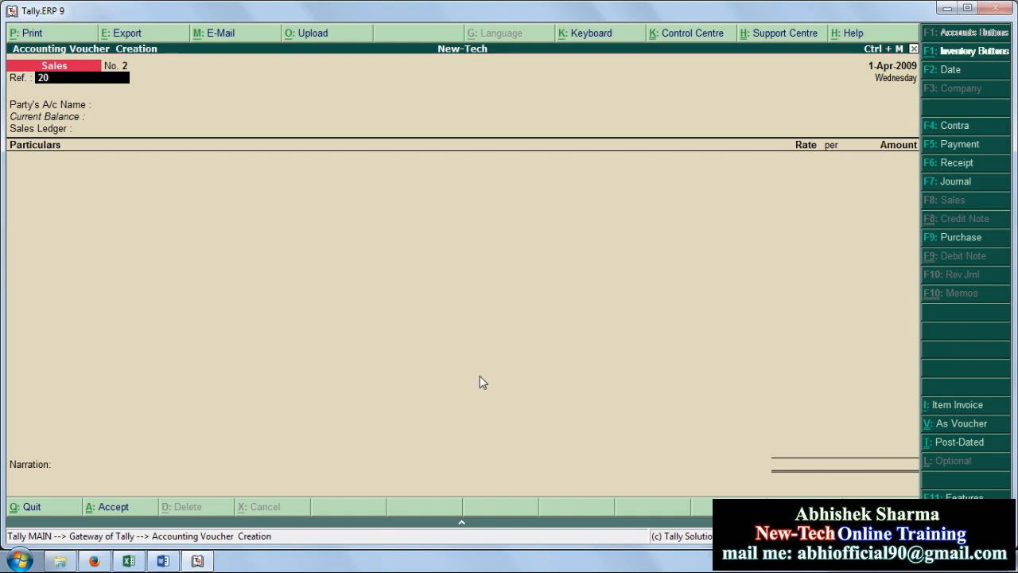
pyautogui.press('Return')
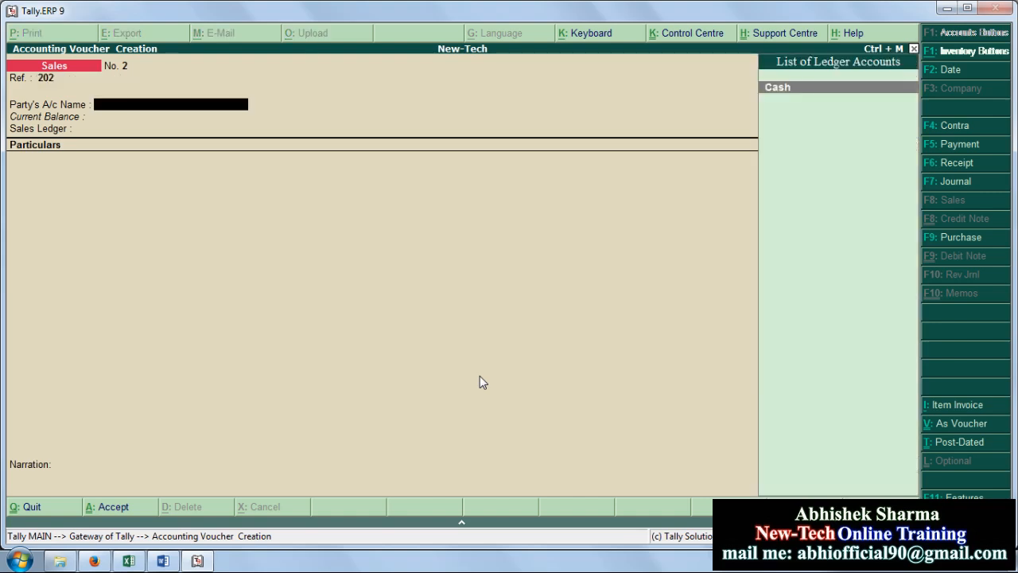
pyautogui.press('Return')
pyautogui.press('Return')
pyautogui.press('Return')
pyautogui.press('Return')
pyautogui.press('Return')
pyautogui.press('Return')
pyautogui.press('Return')
pyautogui.press('Return')
pyautogui.press('Return')
pyautogui.press('Return')
pyautogui.press('Return')
pyautogui.press('Return')
pyautogui.press('Return')
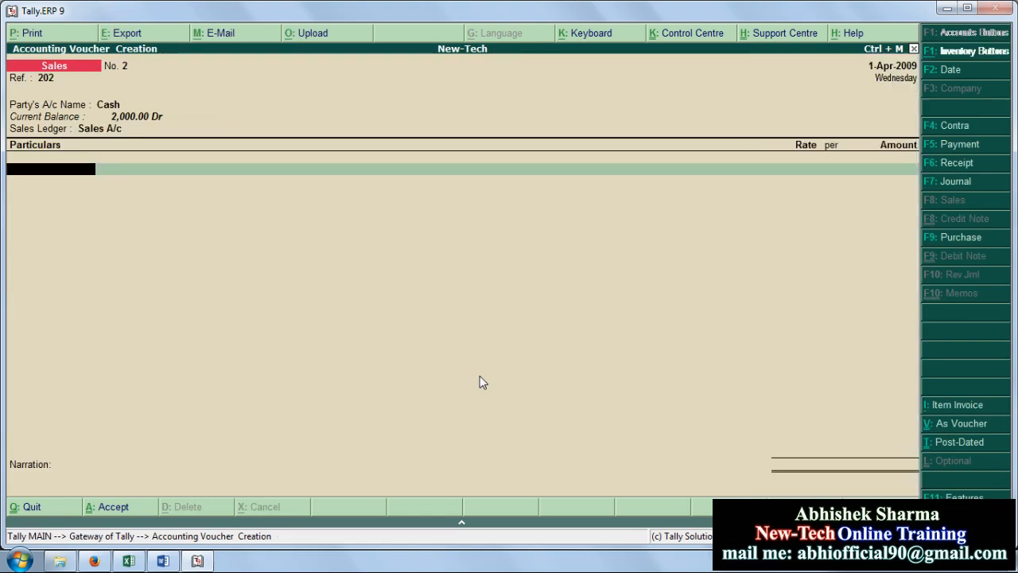
# Add Sales A/c to voucher No. 2's particulars with the amount 7000 from transaction 02 in the Word document
pyautogui.press('BackSpace')
pyautogui.press('Return')
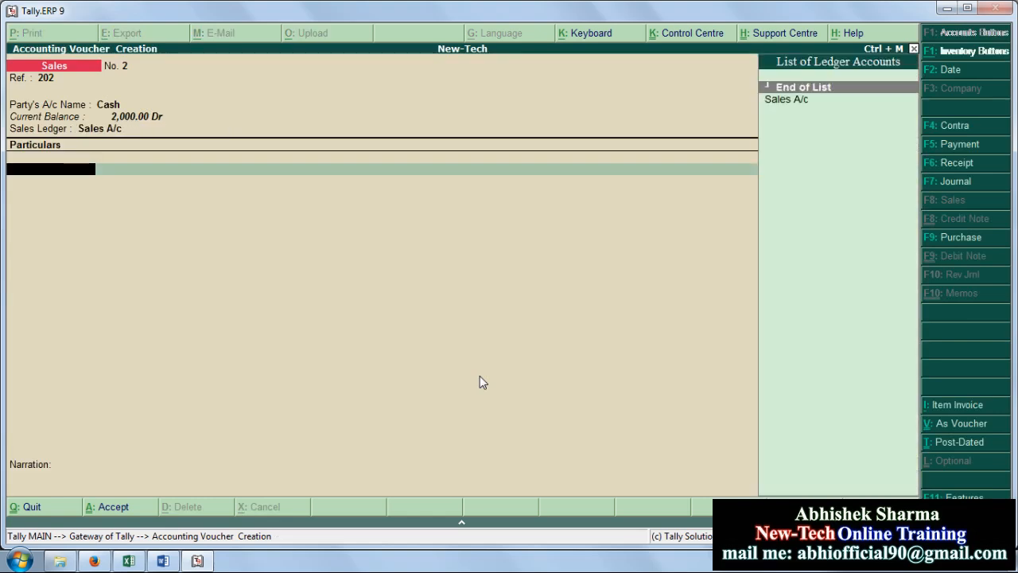
pyautogui.press('Return')
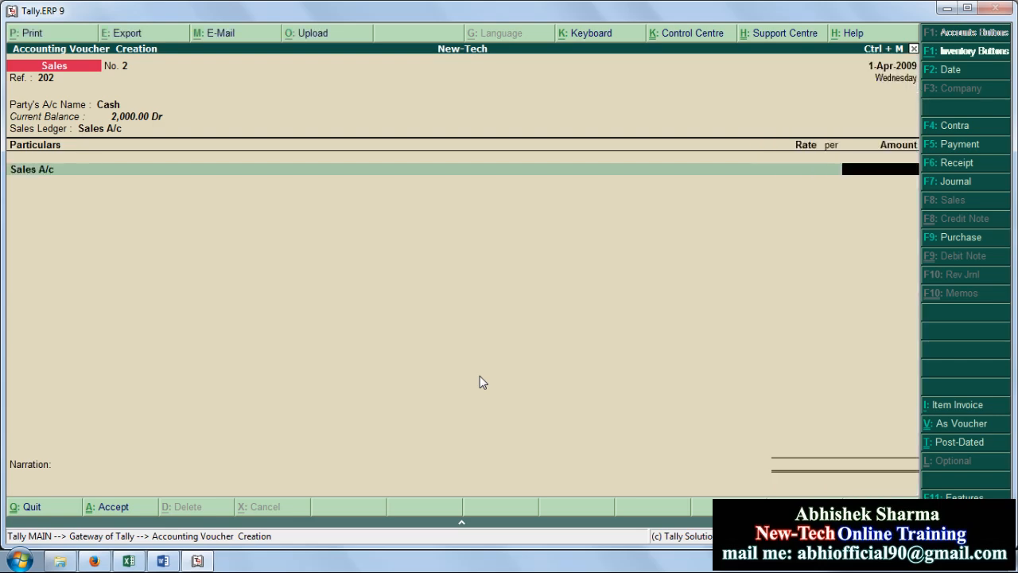
pyautogui.hotkey('alt', 'Tab')
pyautogui.hotkey('alt', 'Tab')
pyautogui.write('7000')
pyautogui.press('Return')
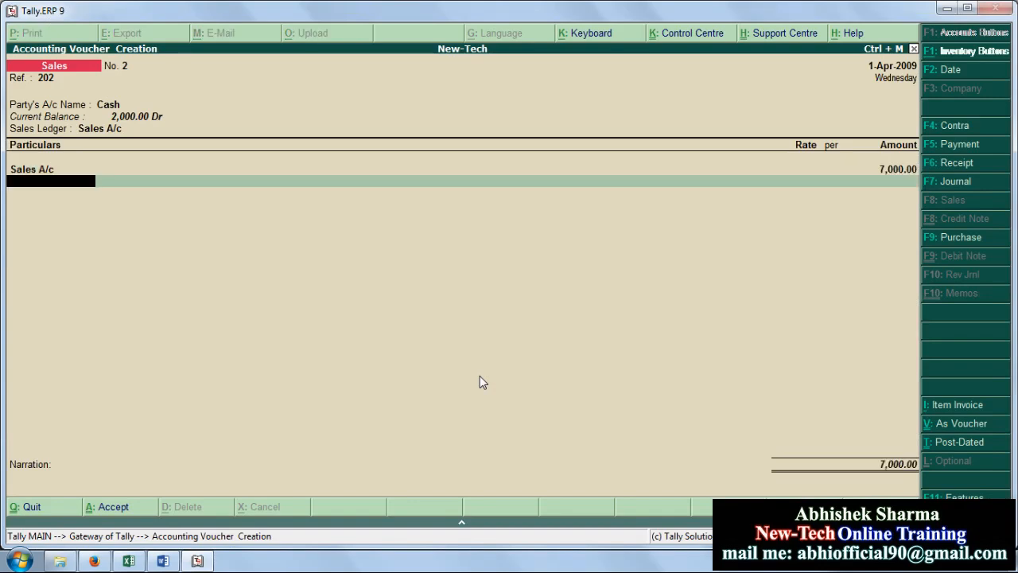
# Enter the narration "sold goods to" plus the customer's name and "Rs 7000.00/-", and save sales voucher No. 2
pyautogui.press('Return')
pyautogui.write('s')
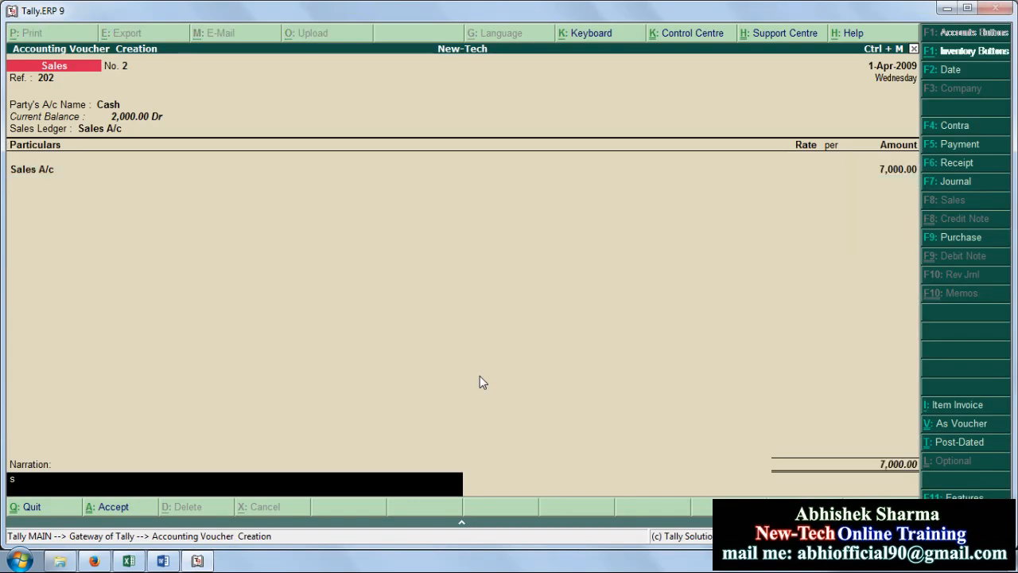
pyautogui.write('old g')
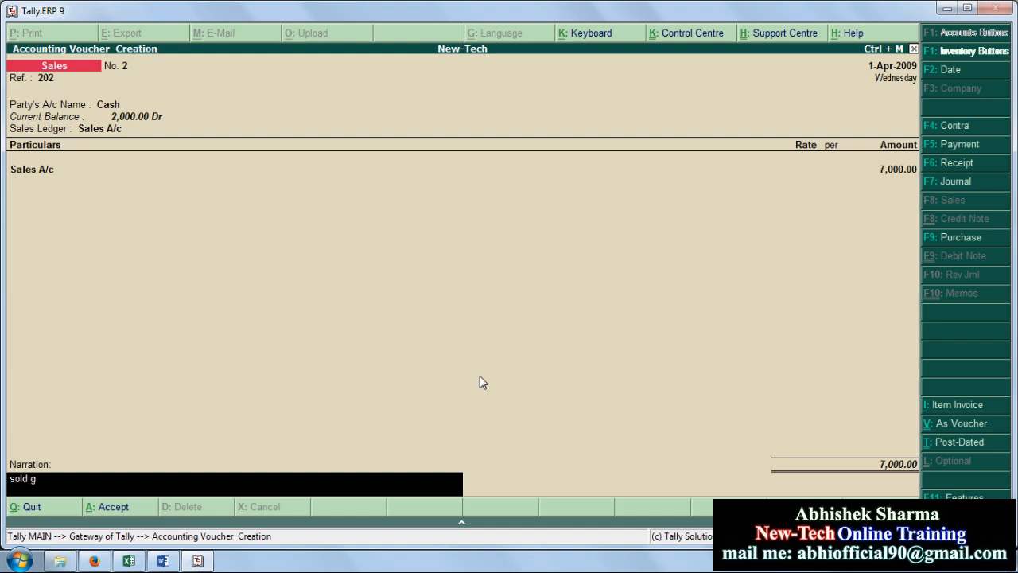
pyautogui.write('oods to Mohan Rs 700')
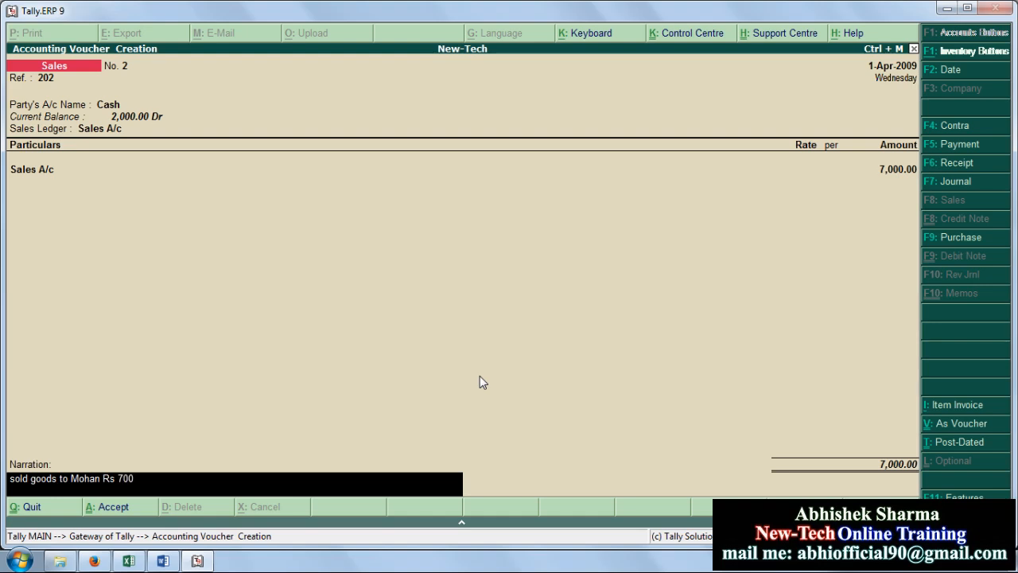
pyautogui.write('0.00')
pyautogui.press('Return')
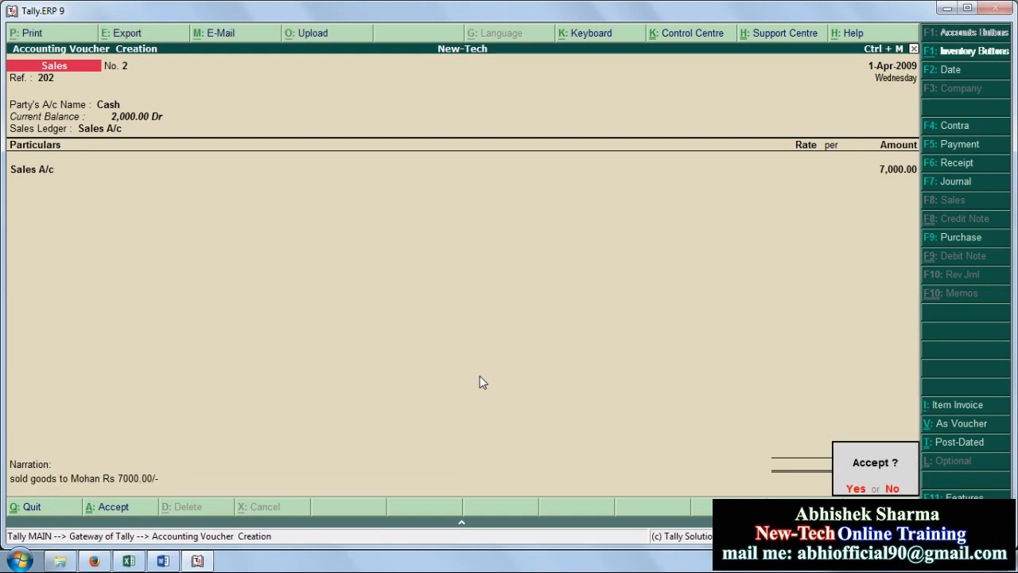
pyautogui.press('Return')
# Check transaction 03 in the Word document, then leave Tally's voucher entry and open single ledger creation
pyautogui.hotkey('alt', 'Tab')
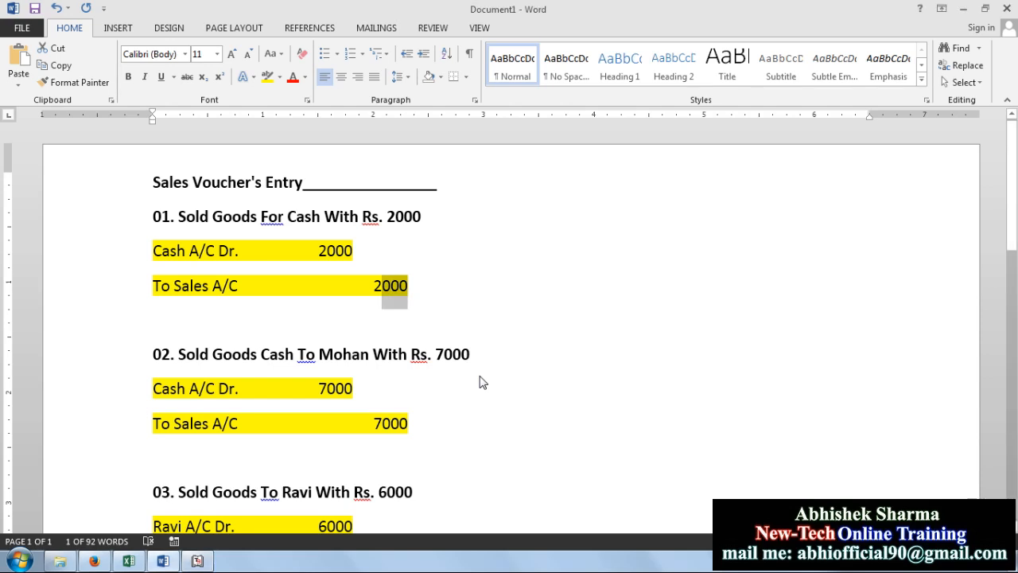
pyautogui.scroll(-4, 479, 382)
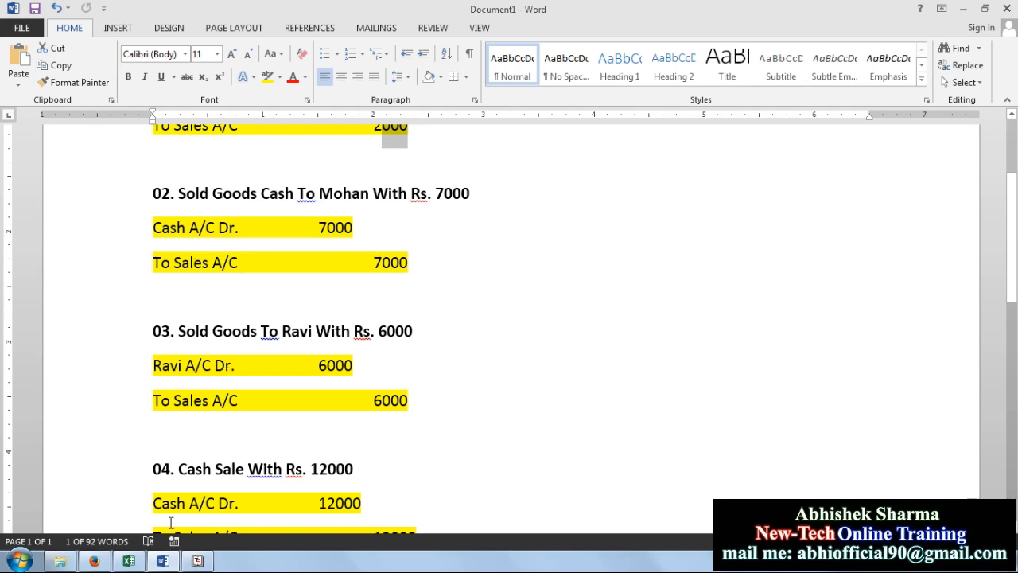
pyautogui.click(198, 561)
pyautogui.press('Escape')
pyautogui.press('y')
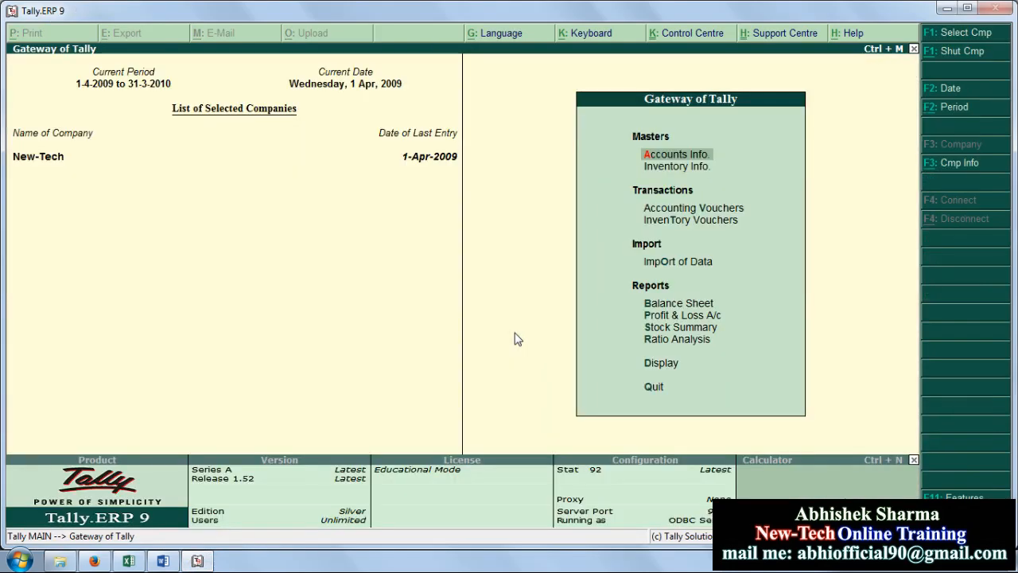
pyautogui.press('Return')
pyautogui.press('Down')
pyautogui.press('Return')
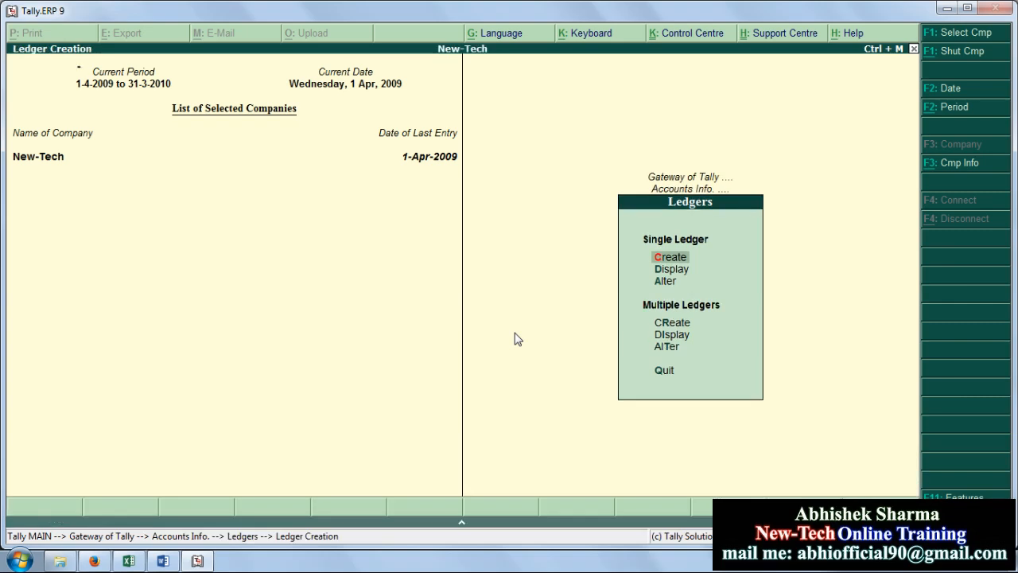
pyautogui.press('Return')
# Name the new ledger after transaction 03's customer followed by "A/c" and place it under Sundry Debtors
pyautogui.write('Ravi A')
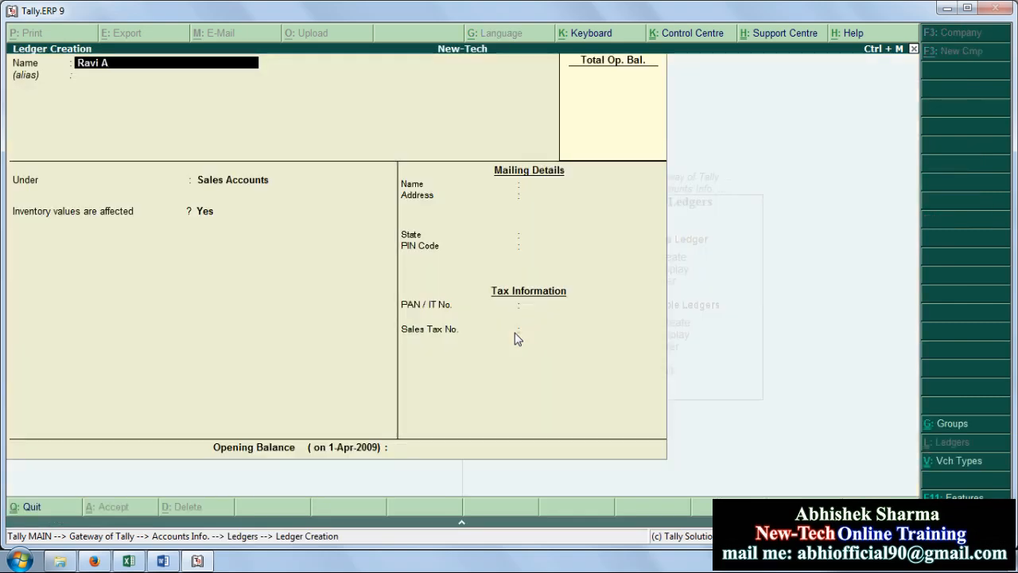
pyautogui.write('/c')
pyautogui.press('Return')
pyautogui.press('Return')
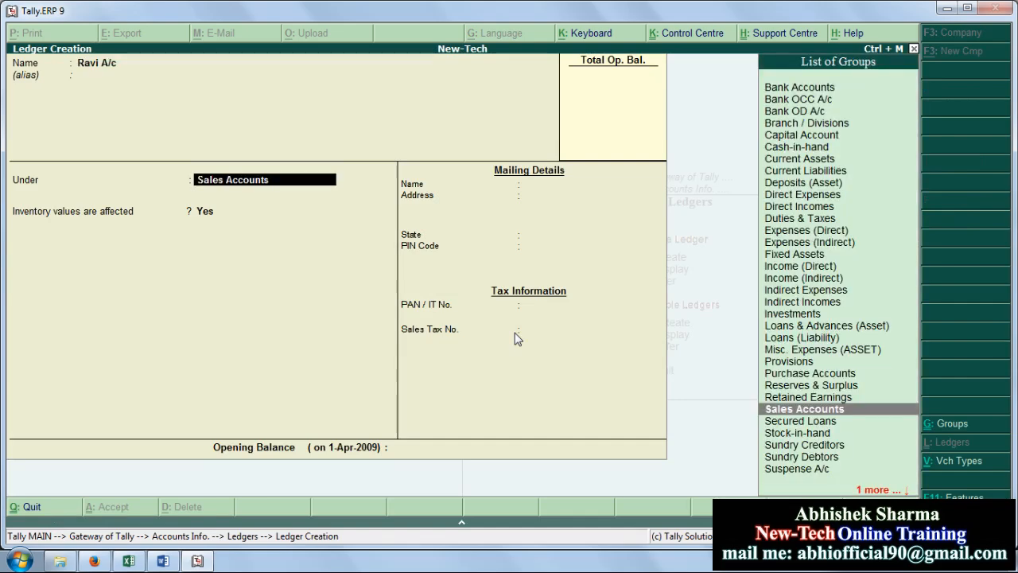
pyautogui.press('Down')
pyautogui.press('Down')
pyautogui.press('Down')
pyautogui.press('Down')
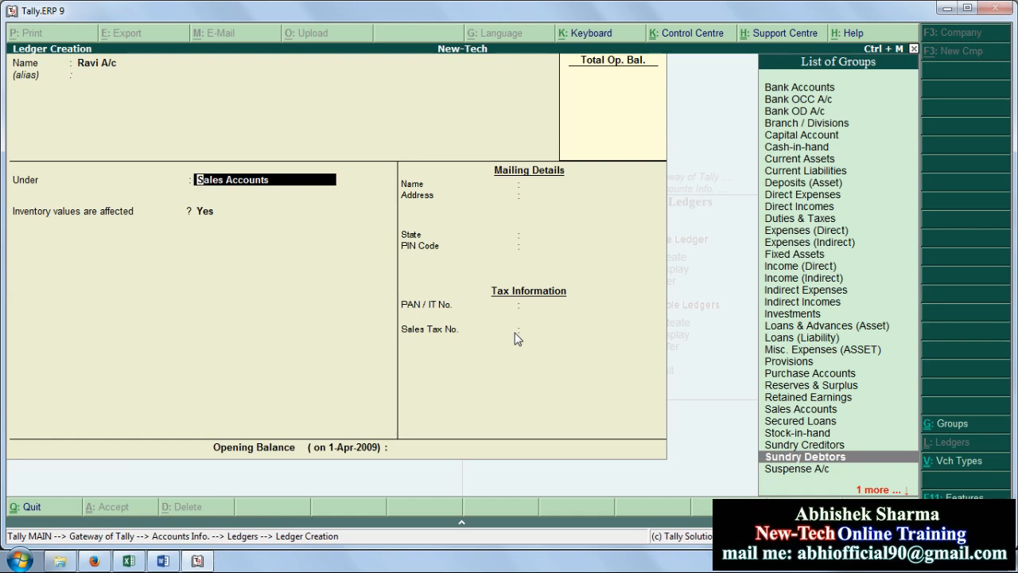
pyautogui.press('Return')
# Accept the default balance, mailing and tax details of the customer's ledger and save it
pyautogui.press('Return')
pyautogui.press('Return')
pyautogui.press('Return')
pyautogui.press('Return')
pyautogui.press('Return')
pyautogui.press('Return')
pyautogui.press('Return')
pyautogui.press('Return')
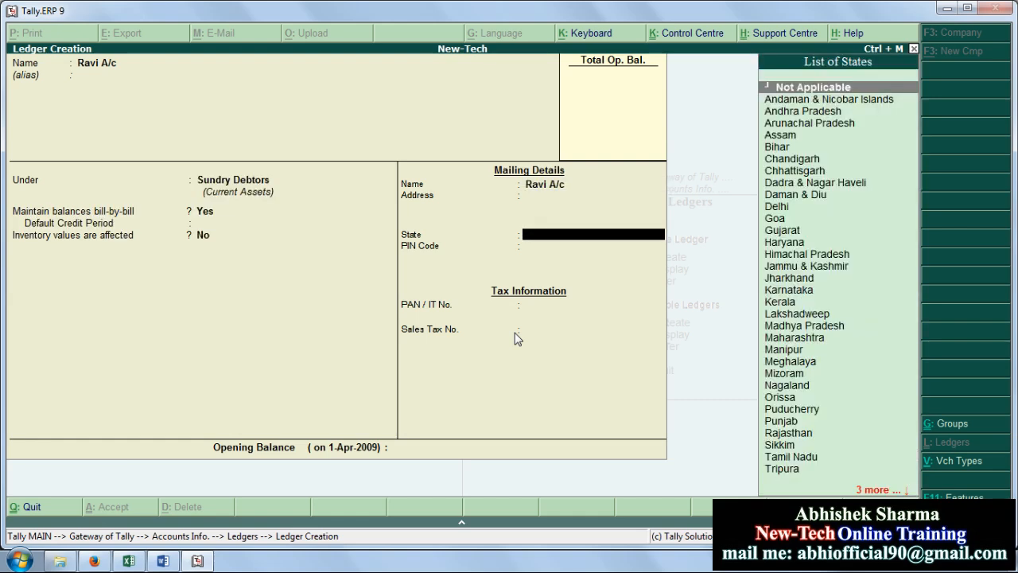
pyautogui.press('Return')
pyautogui.press('Return')
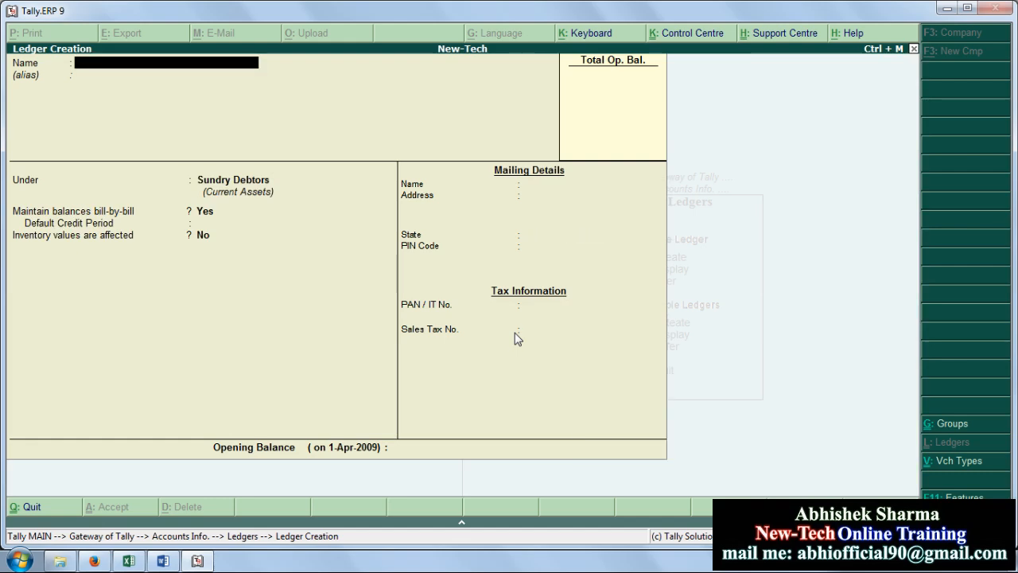
# Close ledger creation and return to accounting voucher creation for sales voucher No. 3
pyautogui.press('Escape')
pyautogui.press('Return')
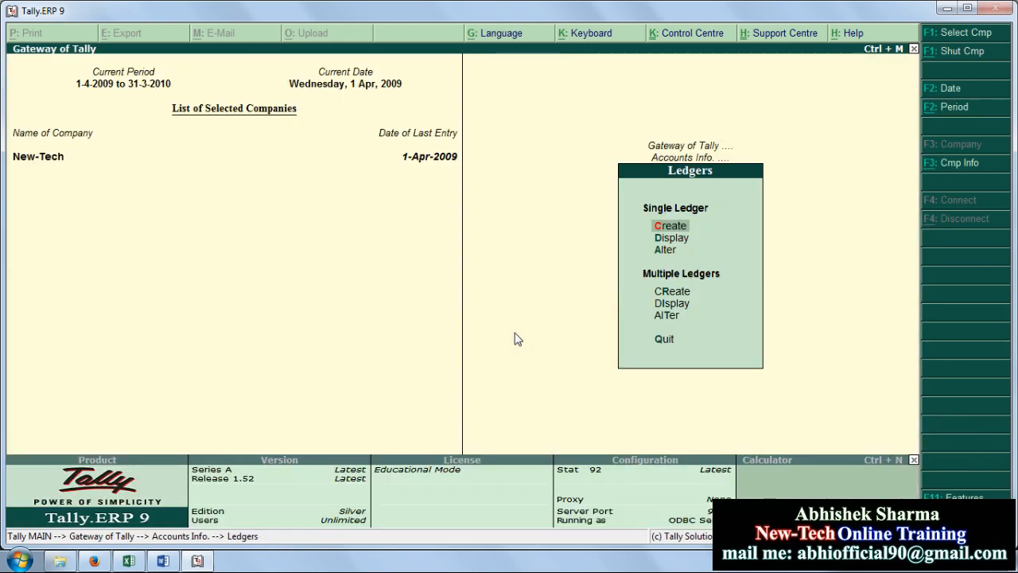
pyautogui.press('Escape')
pyautogui.press('Escape')
pyautogui.press('Down')
pyautogui.press('Down')
pyautogui.press('Return')
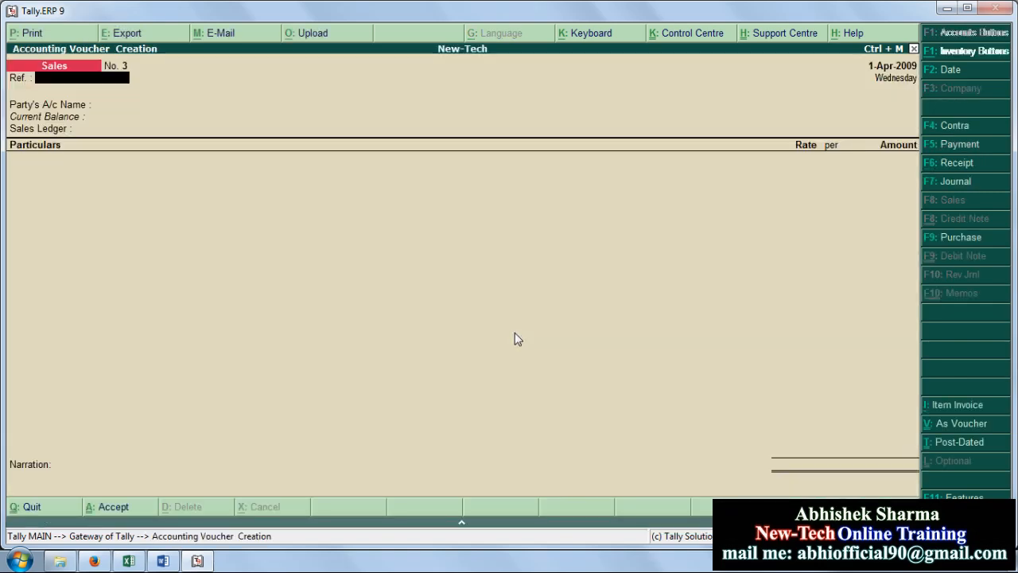
# Give sales voucher No. 3 reference 203, the new customer ledger as party account with default party details, and sales ledger Sales A/c
pyautogui.write('203')
pyautogui.press('Return')
pyautogui.press('Down')
pyautogui.press('Return')
pyautogui.press('Return')
pyautogui.press('Return')
pyautogui.press('Return')
pyautogui.press('Return')
pyautogui.press('Return')
pyautogui.press('Return')
pyautogui.press('Return')
pyautogui.press('Return')
pyautogui.press('Return')
pyautogui.press('Return')
pyautogui.press('Return')
pyautogui.press('Return')
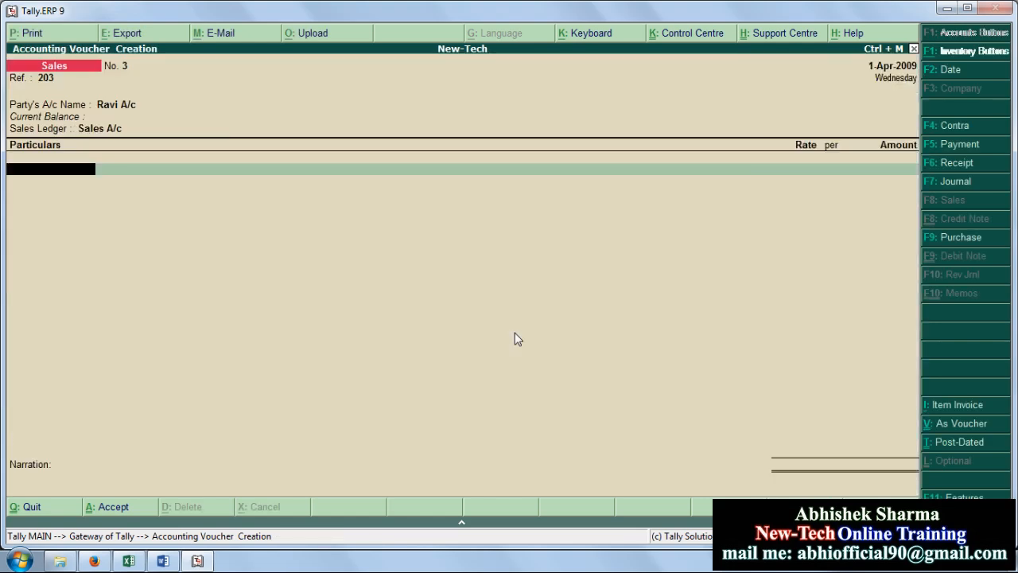
pyautogui.press('Return')
pyautogui.press('Return')
pyautogui.press('n')
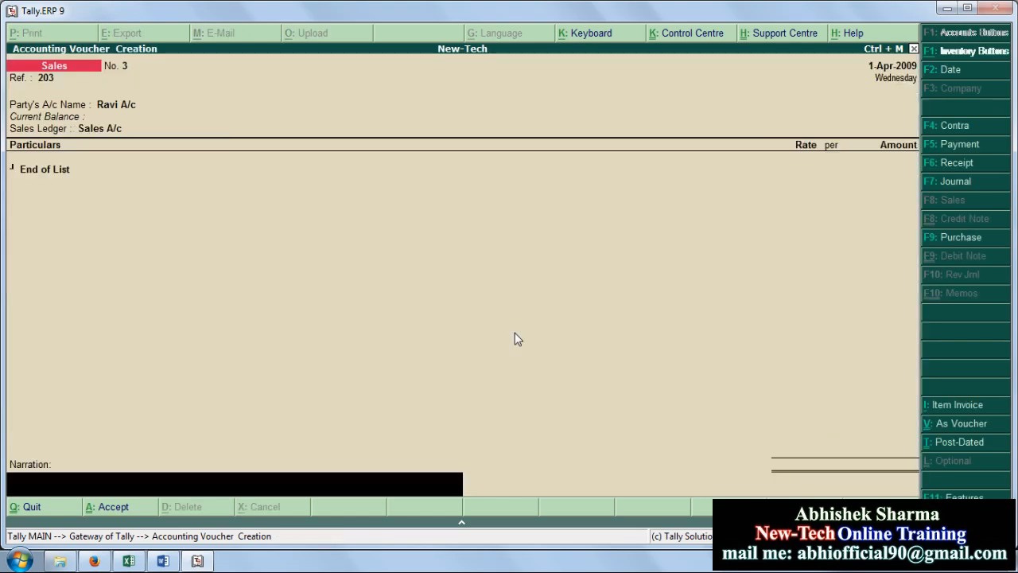
# Add Sales A/c to voucher No. 3's particulars with the amount 6000 from transaction 03 in the Word document
pyautogui.press('Down')
pyautogui.press('Return')
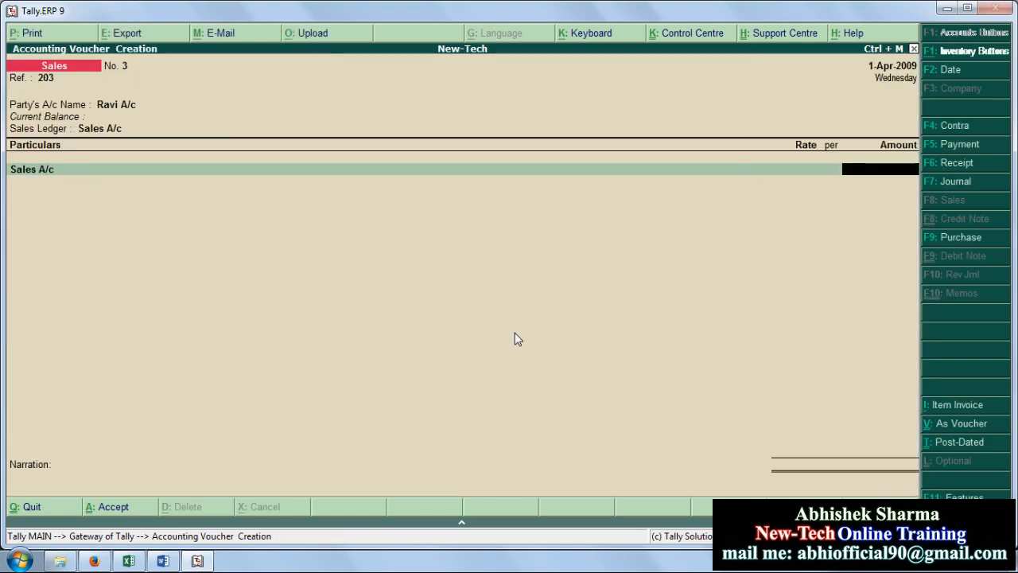
pyautogui.hotkey('alt', 'Tab')
pyautogui.scroll(-4, 513, 334)
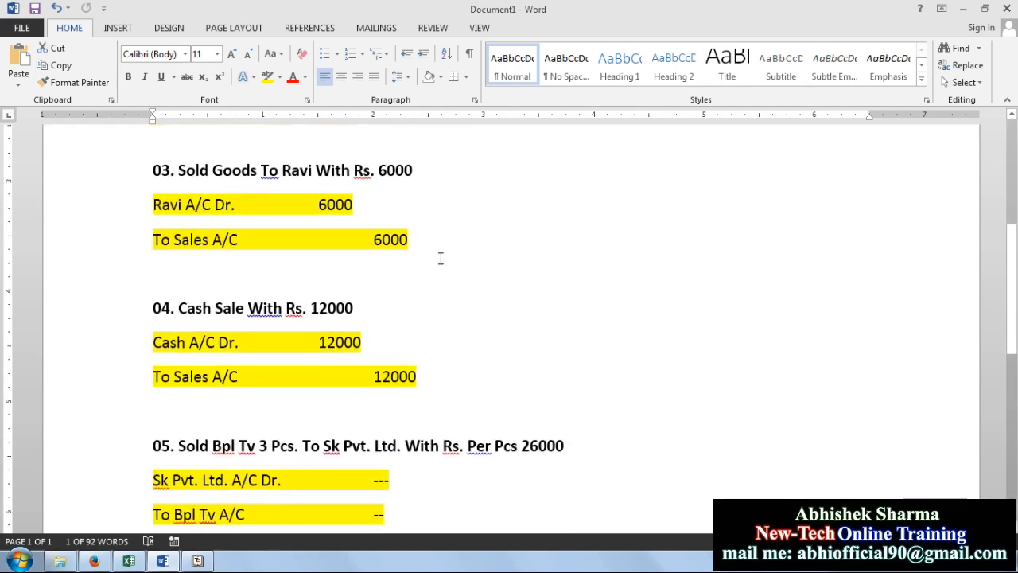
pyautogui.hotkey('alt', 'Tab')
pyautogui.write('6000')
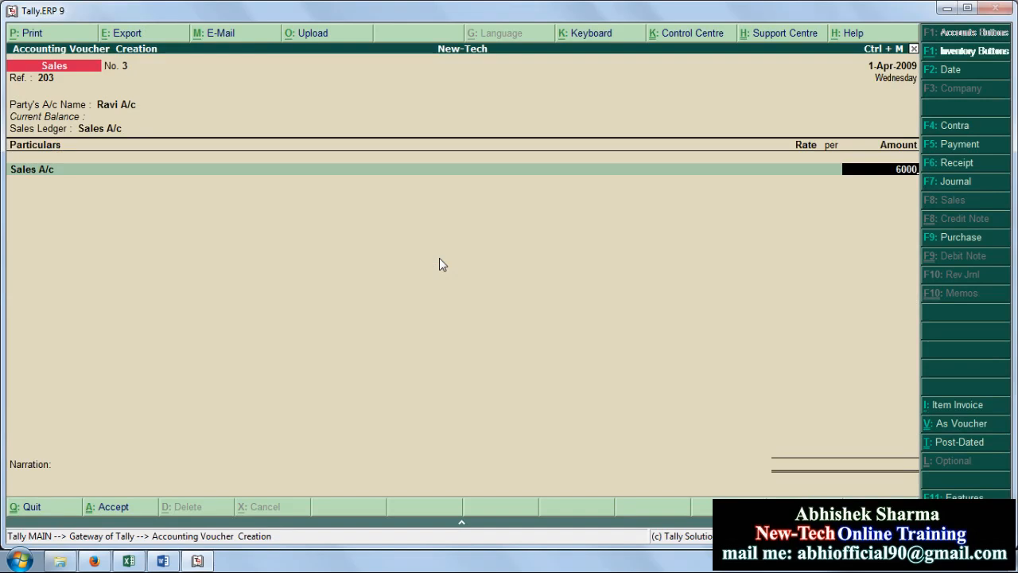
pyautogui.press('Return')
# Enter the narration "Sold Goods To" plus the customer's name and "With Rs. 6000.00/-", and save sales voucher No. 3
pyautogui.press('Return')
pyautogui.press('Return')
pyautogui.write('Sold Goods To')
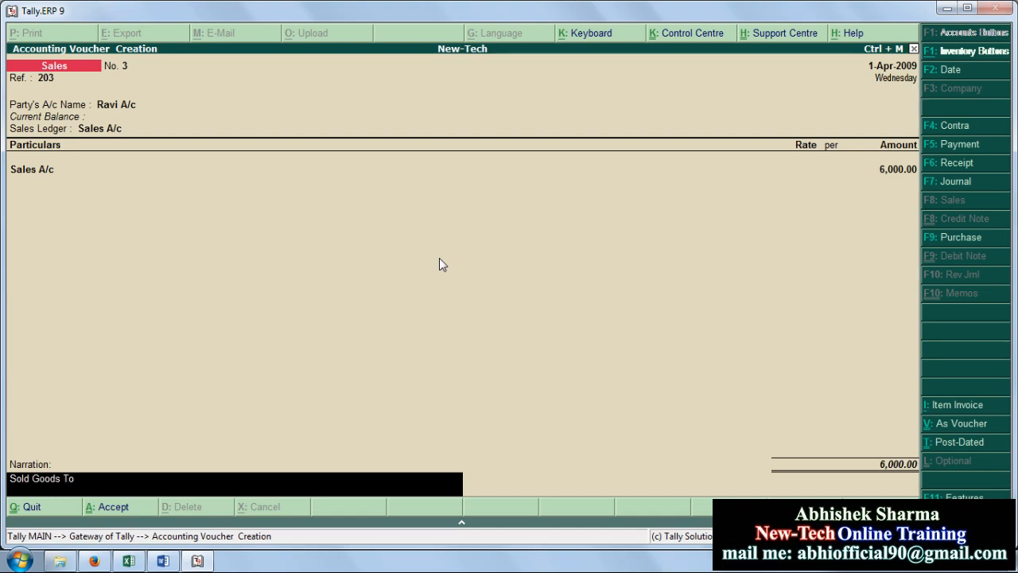
pyautogui.write(' Ravi With Rs. 6000.00/-')
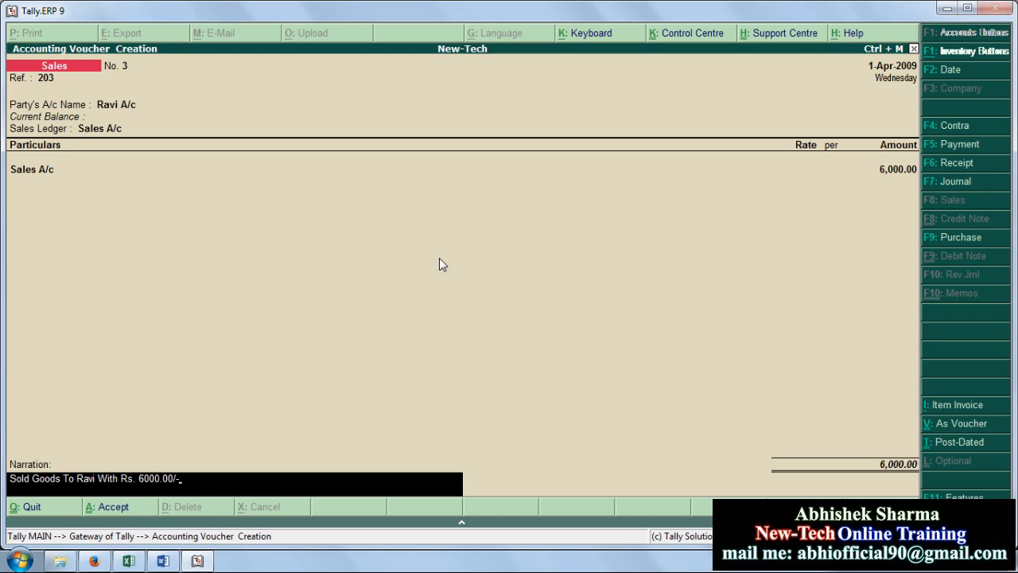
pyautogui.press('Return')
pyautogui.press('y')
# Check transaction 04 in the Word document, then give sales voucher No. 4 reference 204 and party account Cash
pyautogui.hotkey('alt', 'Tab')
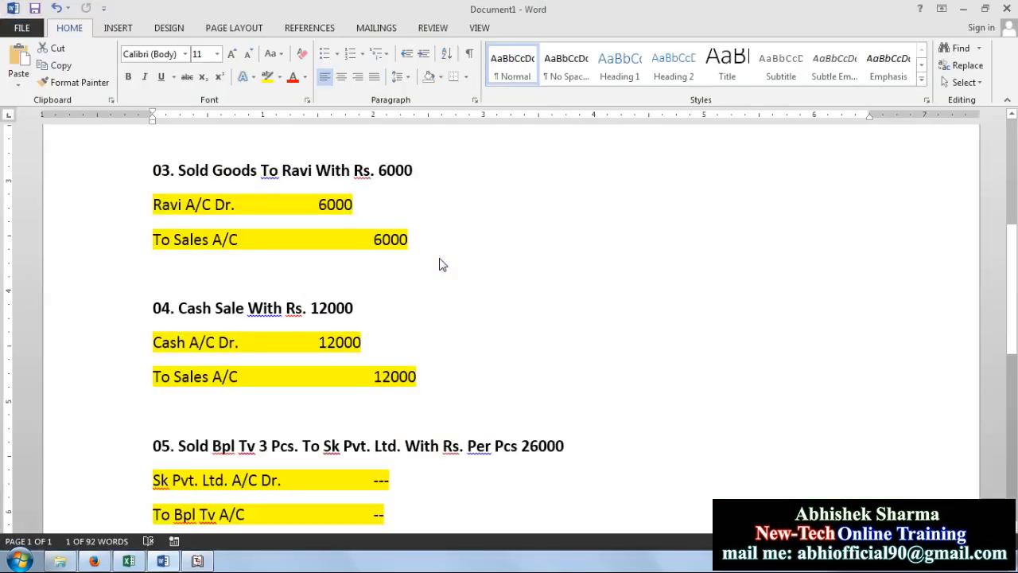
pyautogui.scroll(7, 440, 260)
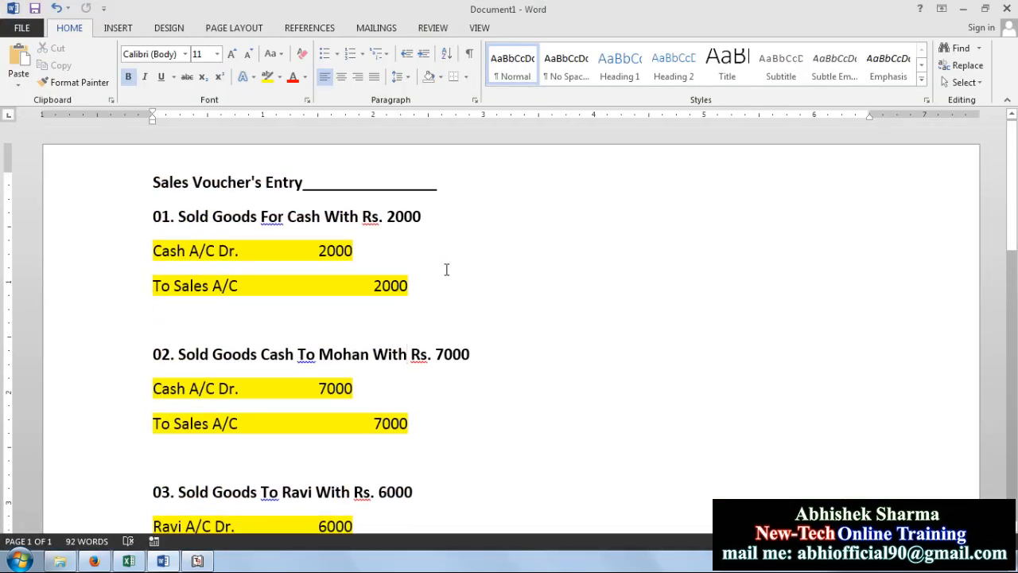
pyautogui.scroll(-3, 445, 269)
pyautogui.scroll(-4, 447, 269)
pyautogui.click(219, 232)
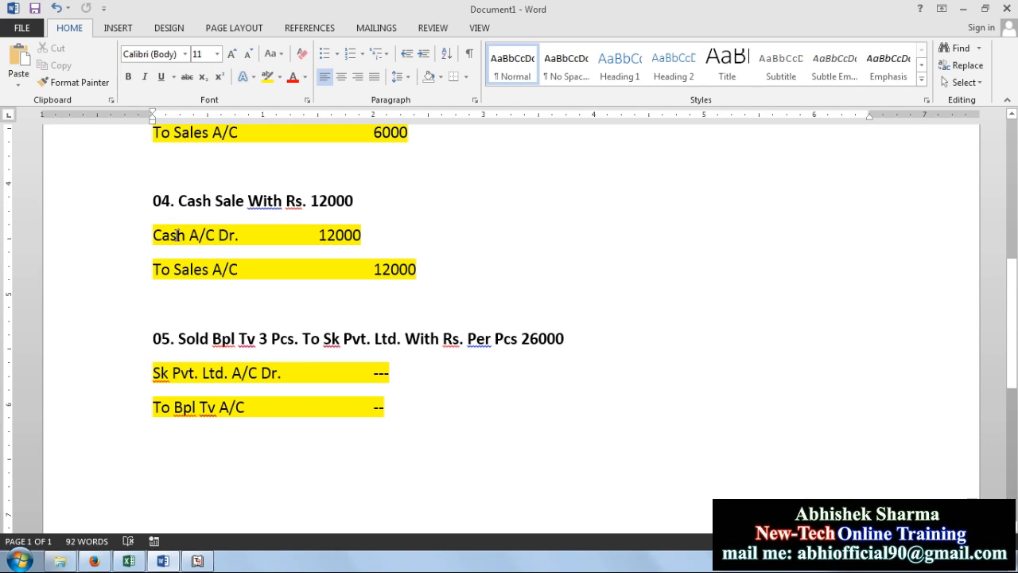
pyautogui.hotkey('alt', 'Tab')
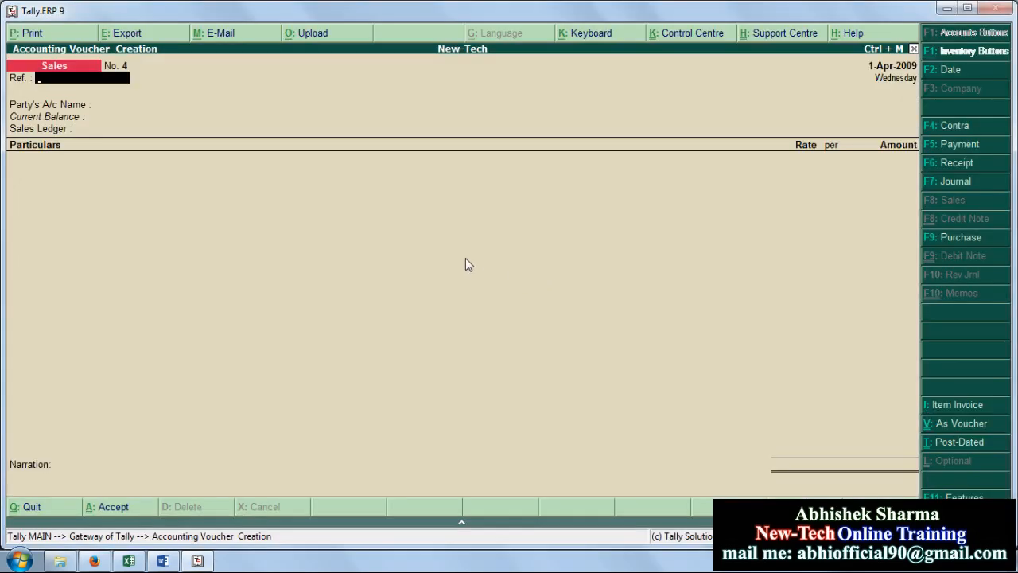
pyautogui.write('204')
pyautogui.press('Return')
pyautogui.press('Return')
# Accept the default despatch, order and buyer details for voucher No. 4 and set its sales ledger to Sales A/c
pyautogui.press('Return')
pyautogui.press('Return')
pyautogui.press('Return')
pyautogui.press('Return')
pyautogui.press('Return')
pyautogui.press('Return')
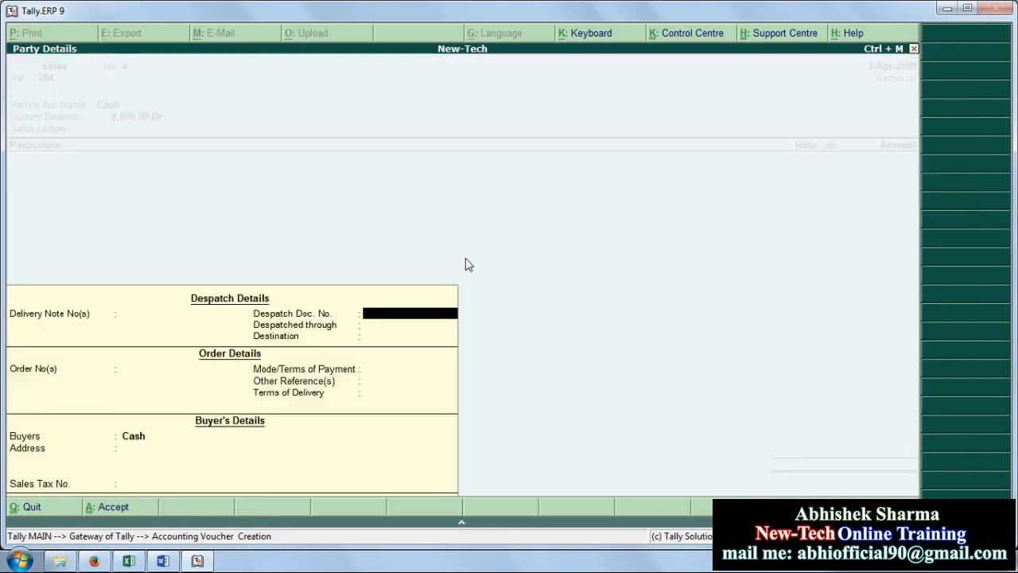
pyautogui.press('Return')
pyautogui.press('Return')
pyautogui.press('Return')
pyautogui.press('Return')
pyautogui.press('Return')
pyautogui.press('Return')
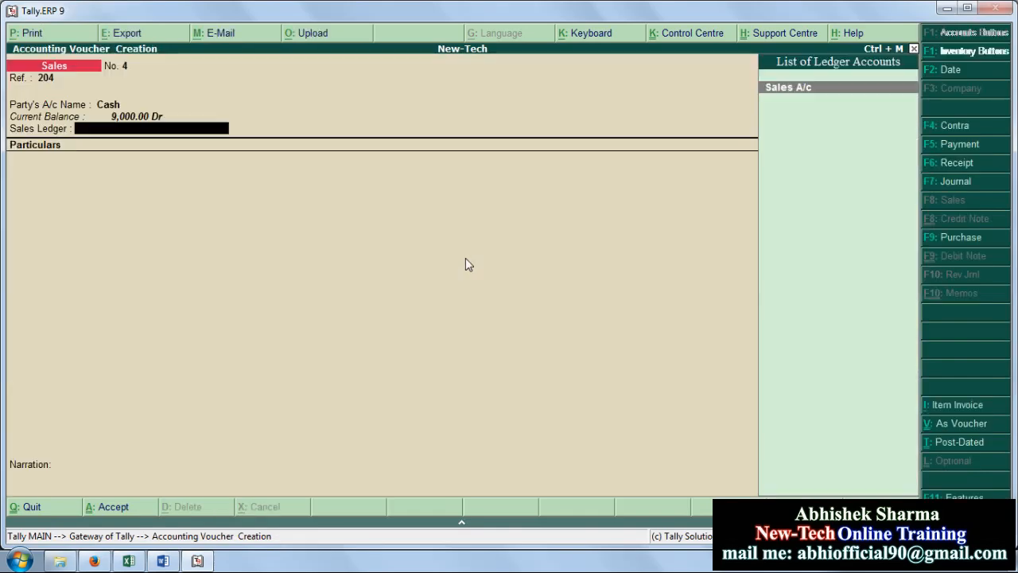
pyautogui.press('Return')
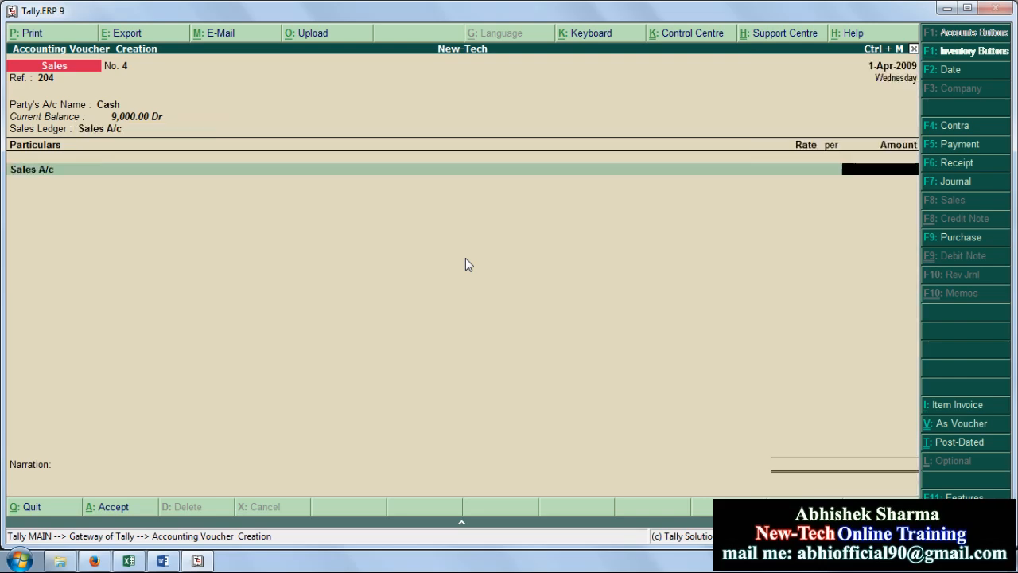
# Recheck transaction 04 in Word and enter the amount 12000 for Sales A/c in voucher No. 4's particulars
pyautogui.hotkey('alt', 'Tab')
pyautogui.hotkey('alt', 'Tab')
pyautogui.write('12000')
pyautogui.press('Return')
pyautogui.press('Return')
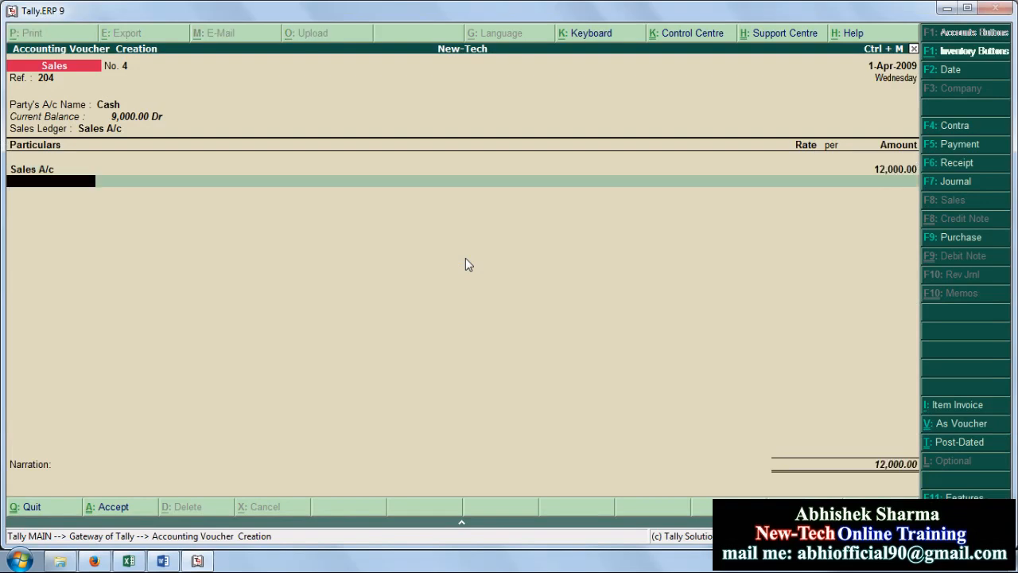
# Enter the narration "Cash Sales With Rs. 12000.00/-" and save sales voucher No. 4
pyautogui.write('Ca')
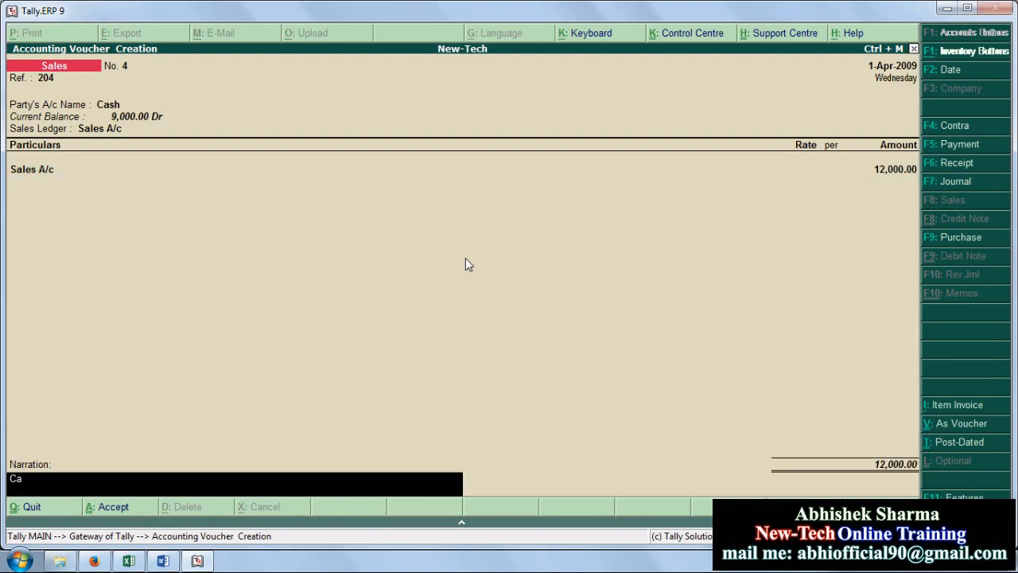
pyautogui.write('sh Sales With Rs')
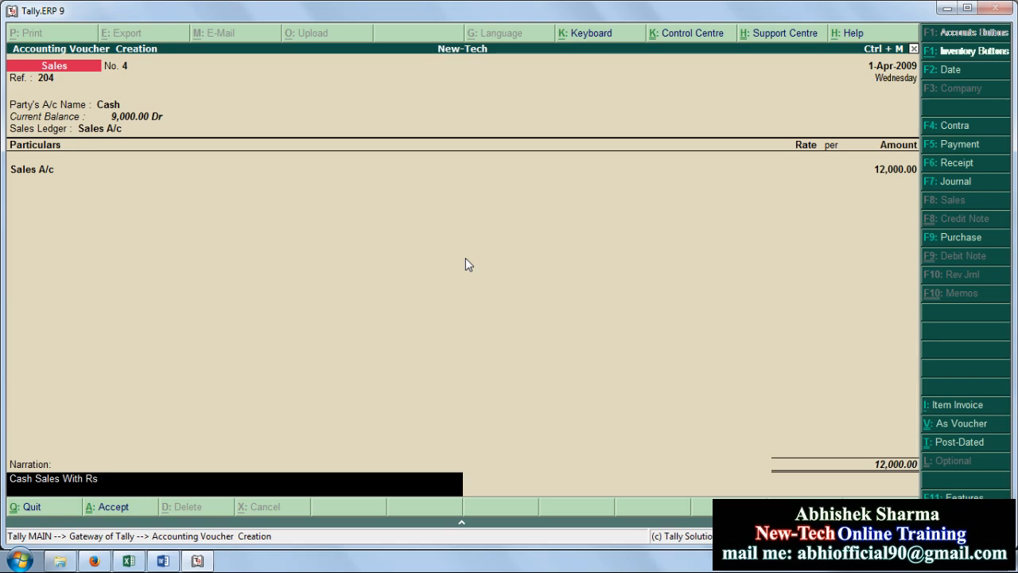
pyautogui.write('. 12000.00/-')
pyautogui.press('Return')
pyautogui.press('Return')
# Check transaction 05 in Word, then leave voucher entry in Tally and start a new ledger named "Sk. Pvt. Ltd."
pyautogui.hotkey('alt', 'Tab')
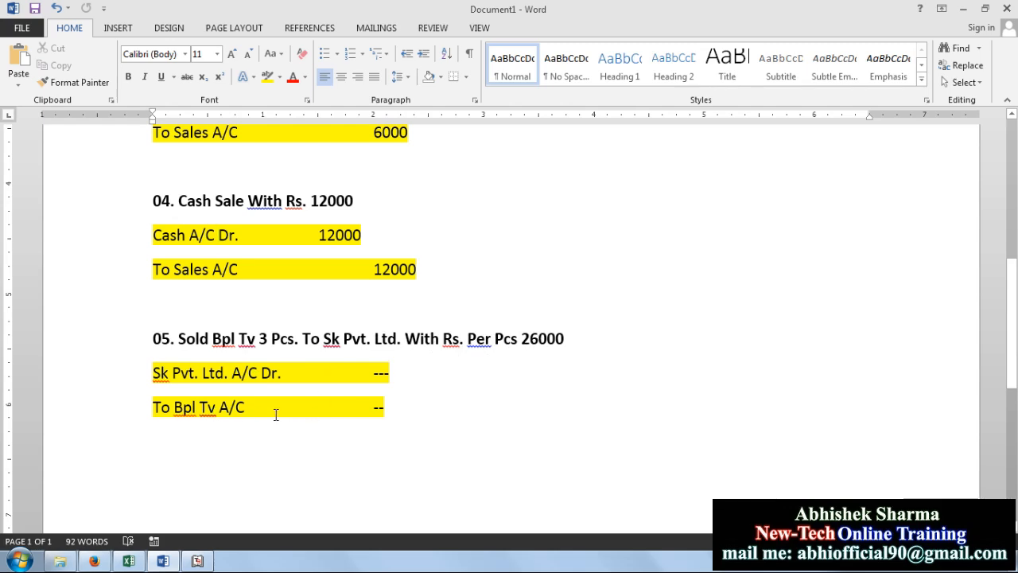
pyautogui.hotkey('alt', 'Tab')
pyautogui.press('Escape')
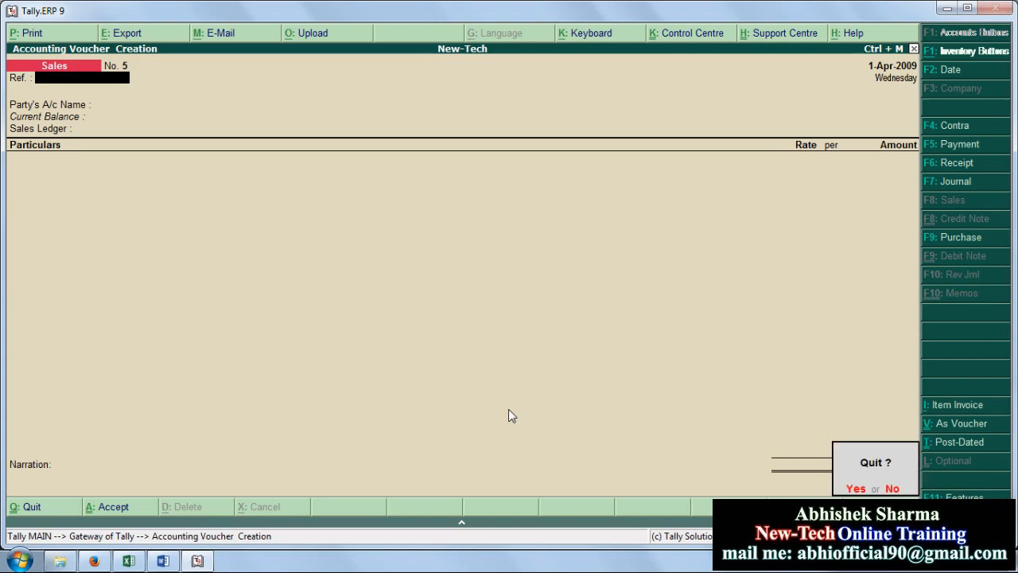
pyautogui.press('y')
pyautogui.press('Return')
pyautogui.press('Down')
pyautogui.press('Return')
pyautogui.press('Return')
pyautogui.write('S')
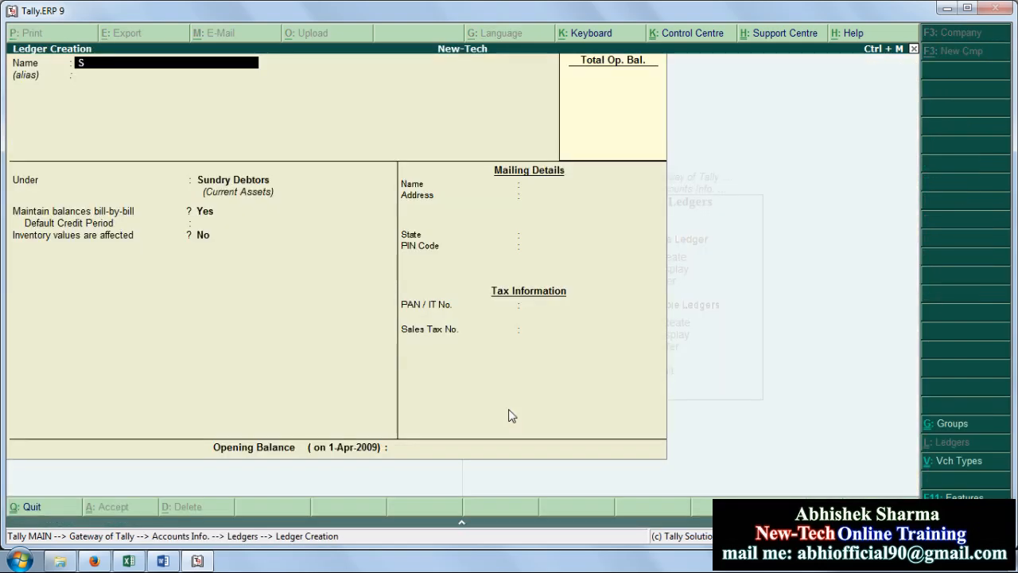
pyautogui.write('k. Pvt')
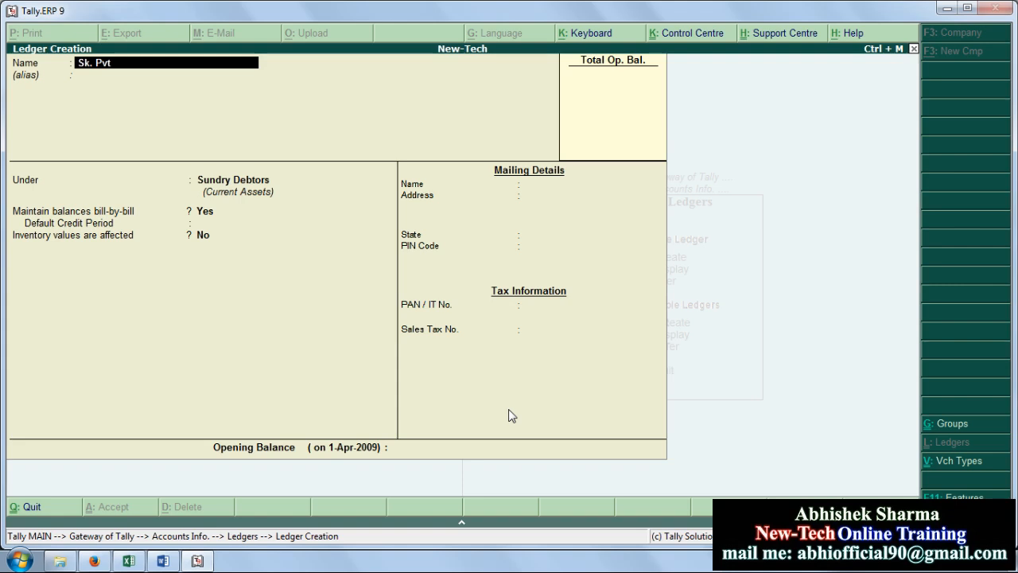
pyautogui.write('. Ltd.')
# Keep the Sk. Pvt. Ltd. ledger under Sundry Debtors with default mailing and tax details, save it, and return to the Gateway of Tally
pyautogui.press('Return')
pyautogui.press('Return')
pyautogui.press('Return')
pyautogui.press('Return')
pyautogui.press('Return')
pyautogui.press('Return')
pyautogui.press('Return')
pyautogui.press('Return')
pyautogui.press('Return')
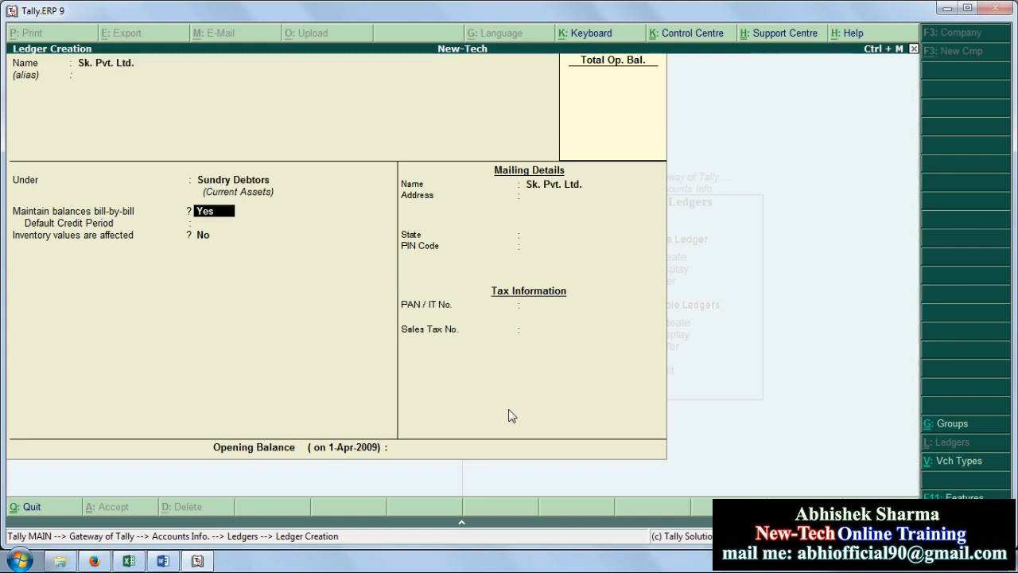
pyautogui.press('Return')
pyautogui.press('Return')
pyautogui.press('Return')
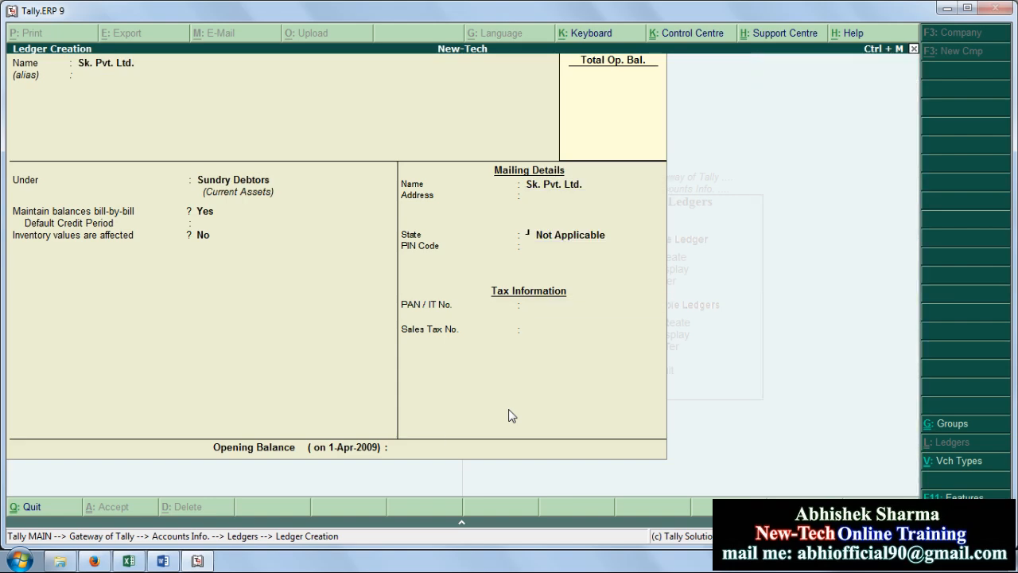
pyautogui.write('````')
pyautogui.press('Escape')
pyautogui.press('Return')
pyautogui.press('Escape')
pyautogui.press('Escape')
# Create a single stock group named "Bpl" under Primary and close stock group creation
pyautogui.press('Down')
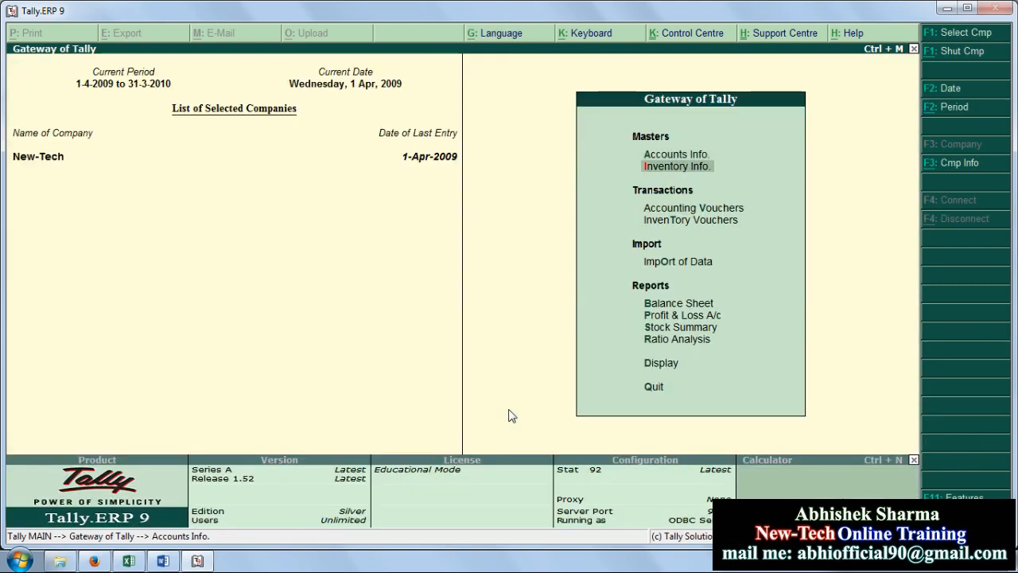
pyautogui.press('Return')
pyautogui.press('Return')
pyautogui.press('Return')
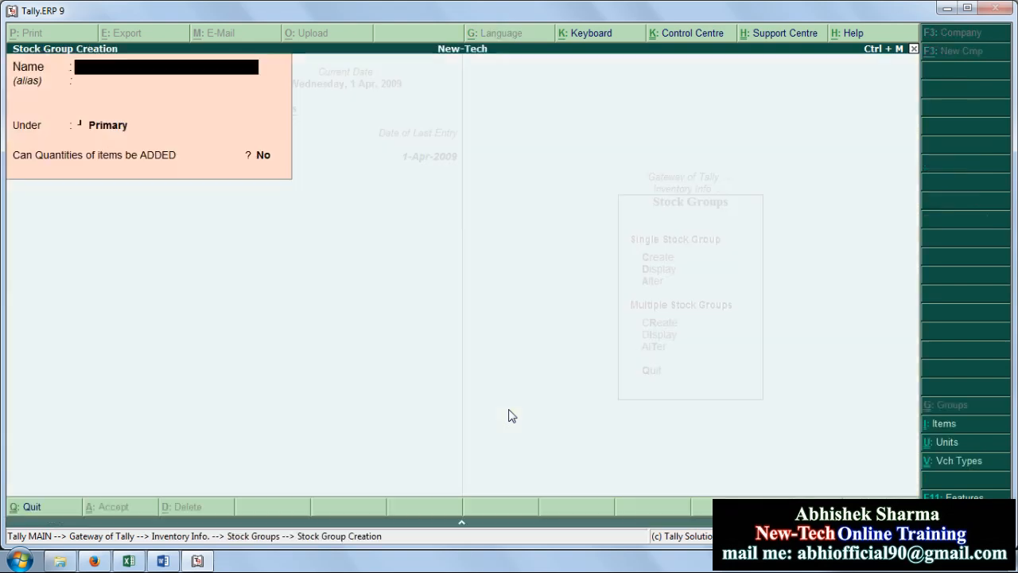
pyautogui.write('Bpl')
pyautogui.press('Return')
pyautogui.press('Return')
pyautogui.press('Return')
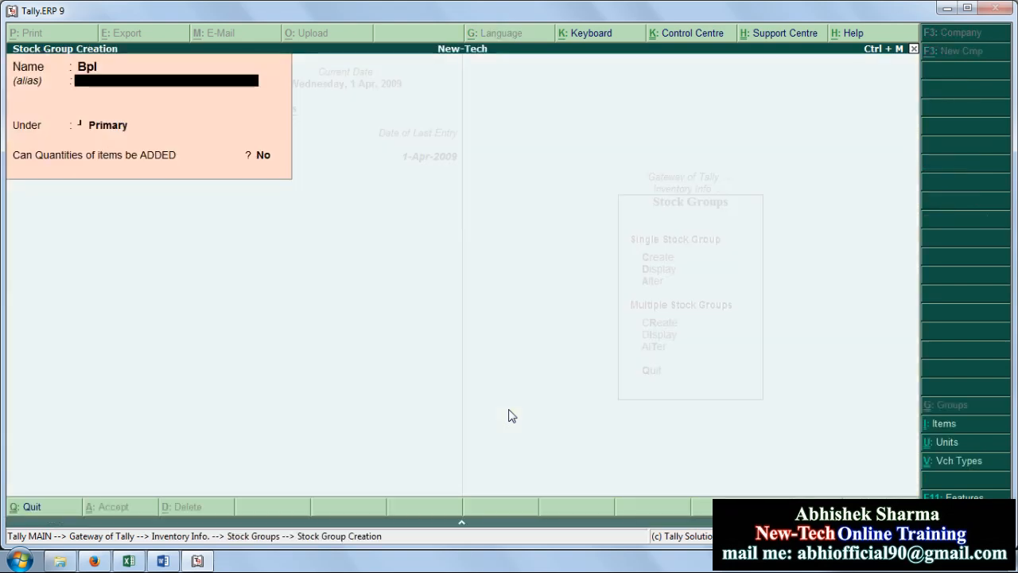
pyautogui.press('Return')
pyautogui.press('Return')
pyautogui.press('Escape')
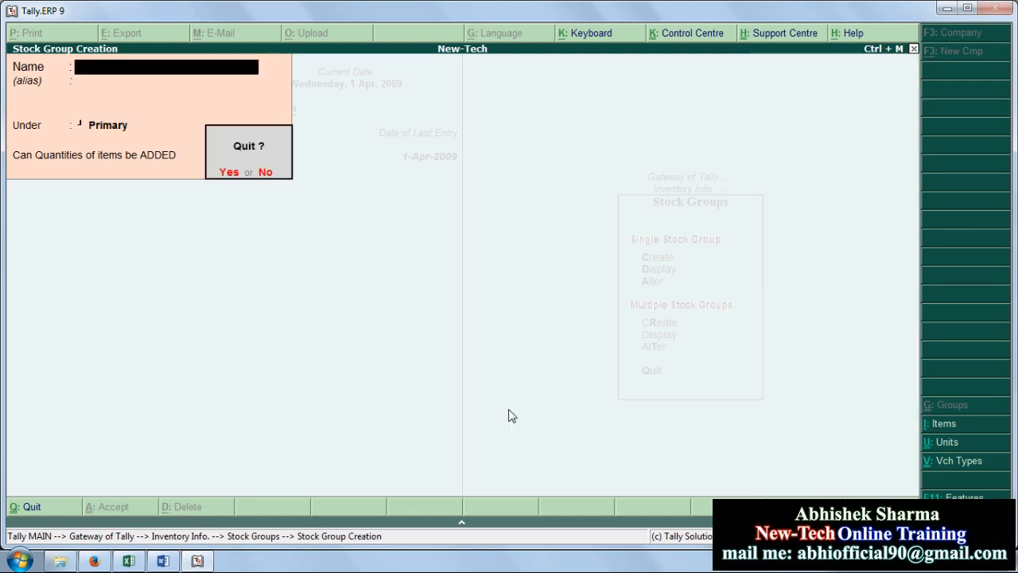
pyautogui.press('Return')
# Create a simple unit of measure with symbol "Pcs", formal name "Piece" and 0 decimal places
pyautogui.press('Escape')
pyautogui.press('Down')
pyautogui.press('Down')
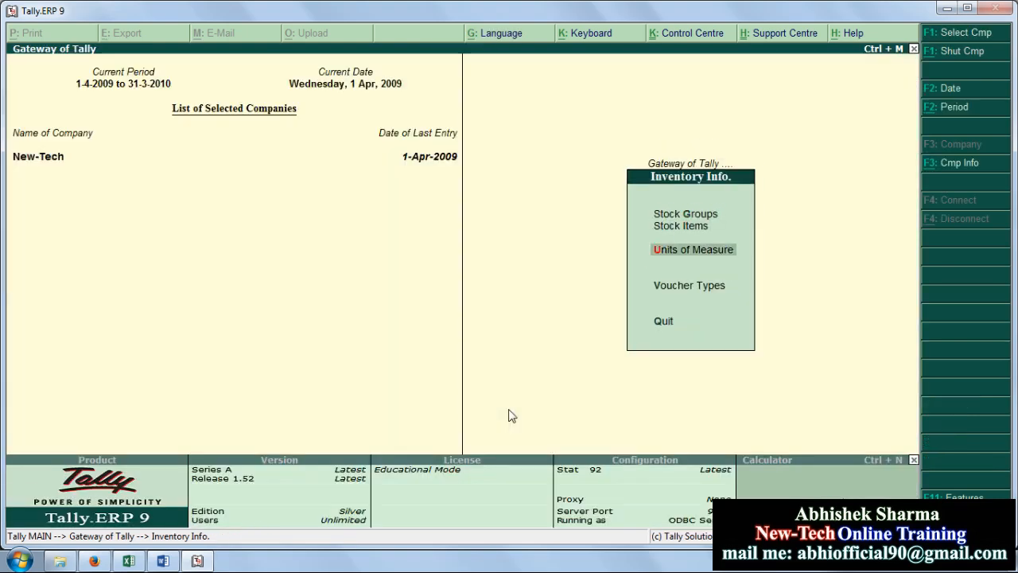
pyautogui.press('Return')
pyautogui.press('Return')
pyautogui.write('Pcs')
pyautogui.press('BackSpace')
pyautogui.write('s')
pyautogui.press('Return')
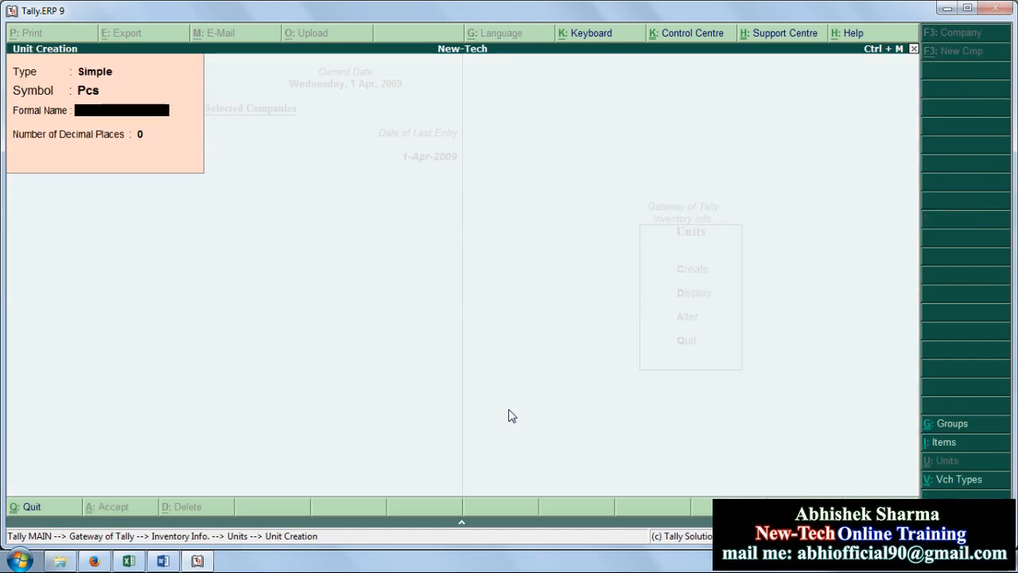
pyautogui.write('Piece')
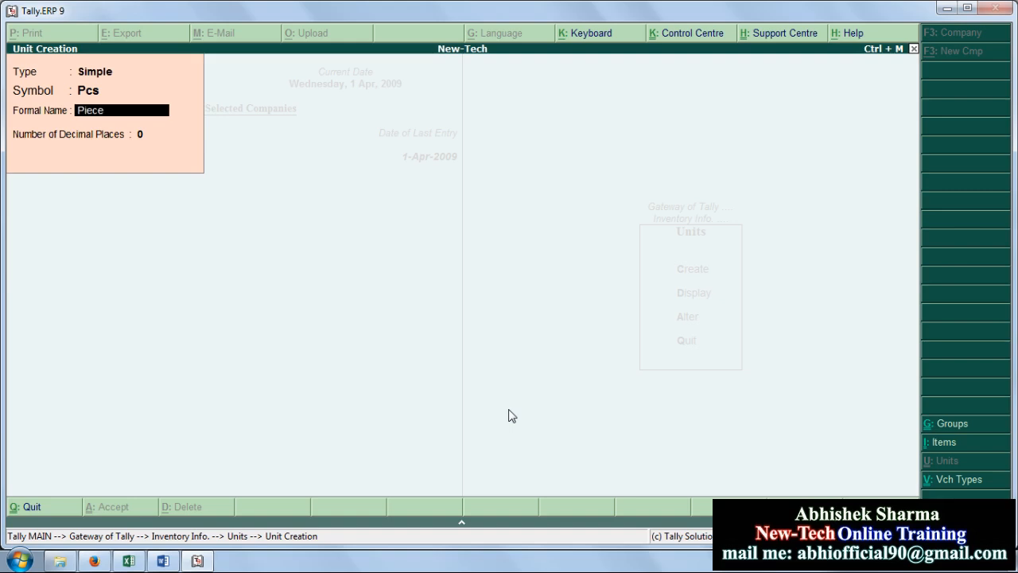
pyautogui.press('Return')
pyautogui.press('Return')
pyautogui.press('Return')
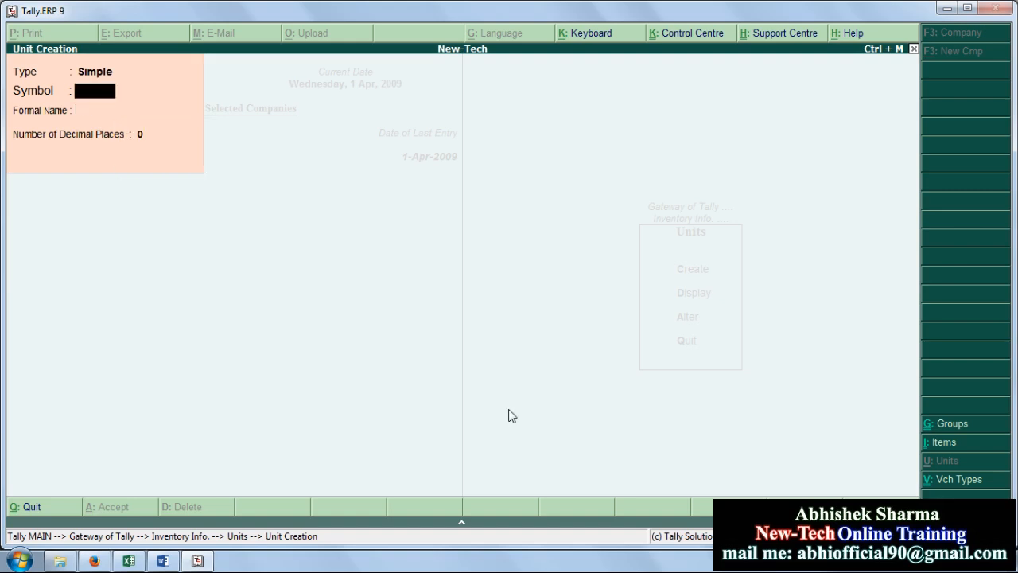
# Create the stock item "Bpl Tv" under group Bpl with unit Pcs, leaving tax details and opening balance at their defaults
pyautogui.press('Escape')
pyautogui.press('Escape')
pyautogui.press('Up')
pyautogui.press('Return')
pyautogui.press('Return')
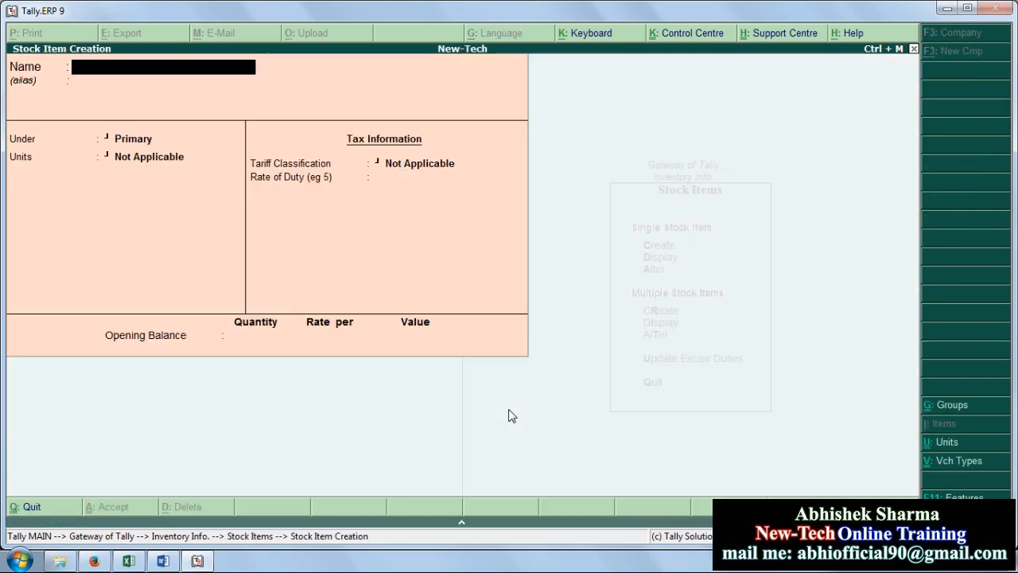
pyautogui.write('Bpl tv')
pyautogui.press('Return')
pyautogui.press('Return')
pyautogui.press('Down')
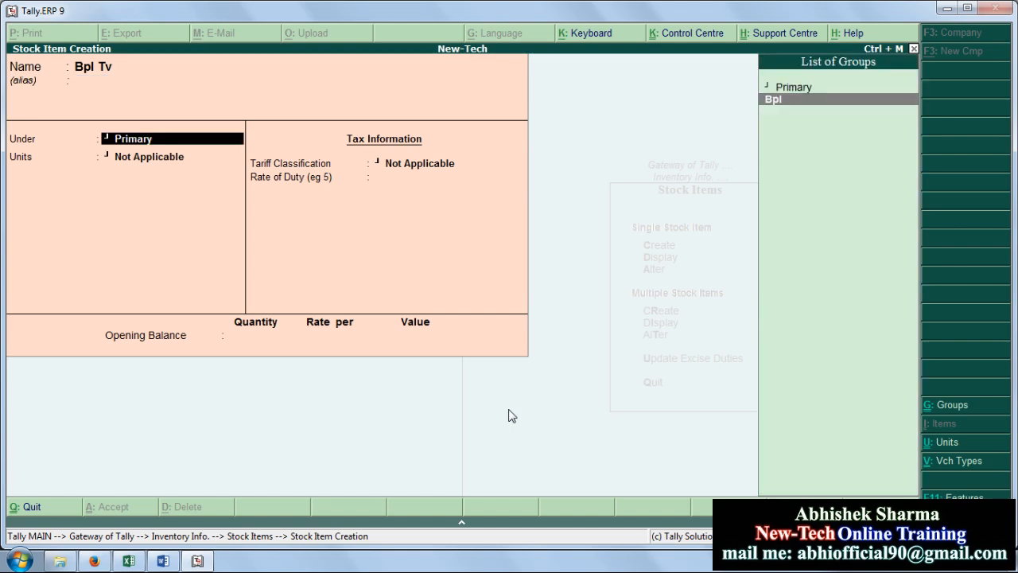
pyautogui.press('Return')
pyautogui.press('Down')
pyautogui.press('Return')
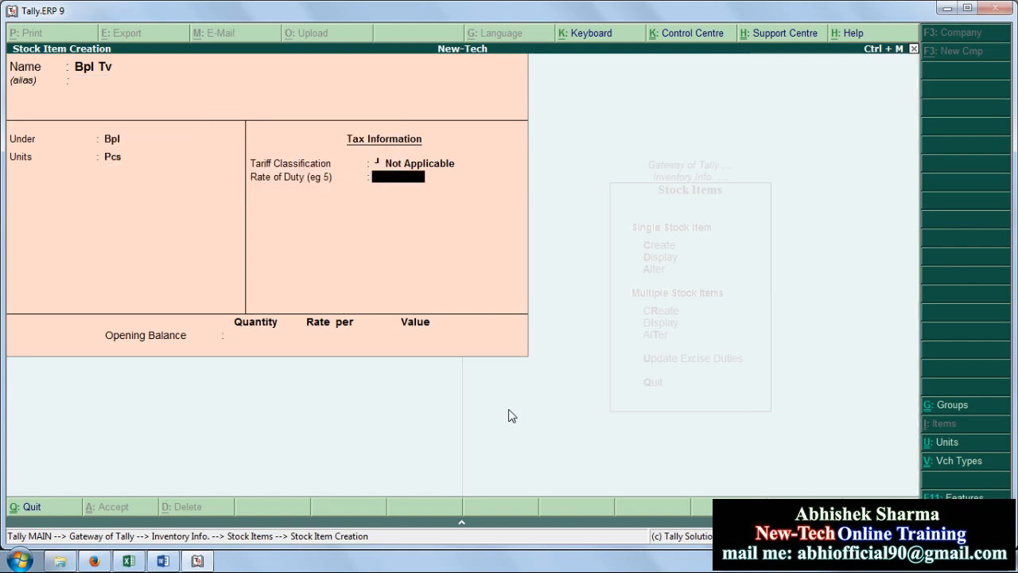
pyautogui.press('Return')
pyautogui.press('Return')
pyautogui.press('Return')
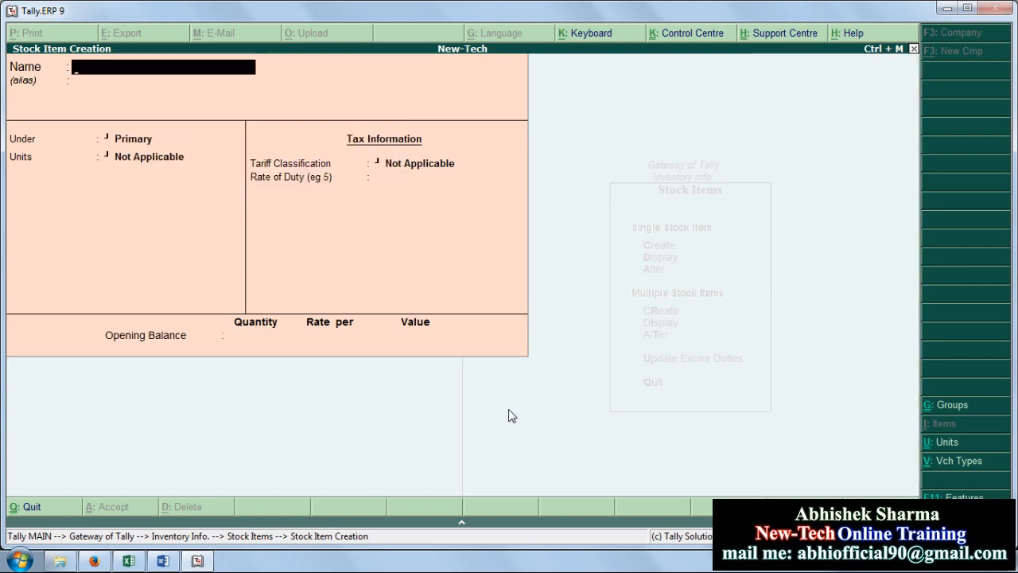
# Return to accounting vouchers and give sales voucher No. 5 reference 205 and party account Sk. Pvt. Ltd
pyautogui.press('Escape')
pyautogui.press('Escape')
pyautogui.press('Escape')
pyautogui.press('Down')
pyautogui.press('Return')
pyautogui.write('205')
pyautogui.press('Return')
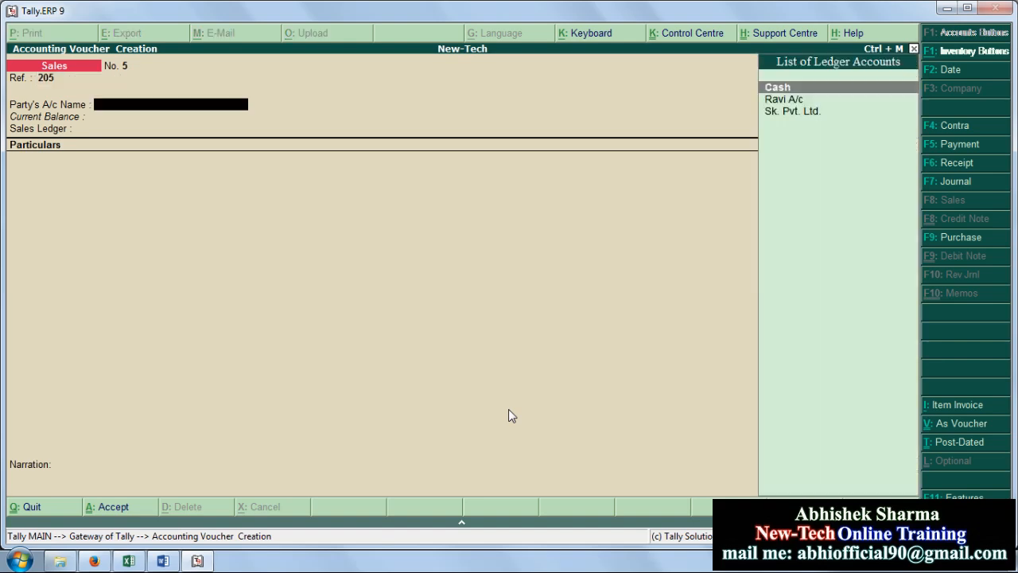
pyautogui.press('Down')
pyautogui.press('Down')
pyautogui.press('Return')
# Accept the default party details for voucher No. 5 and set its sales ledger to Sales A/c in account invoice mode
pyautogui.press('Return')
pyautogui.press('Return')
pyautogui.press('Return')
pyautogui.press('Return')
pyautogui.press('Return')
pyautogui.press('Return')
pyautogui.press('Return')
pyautogui.press('Return')
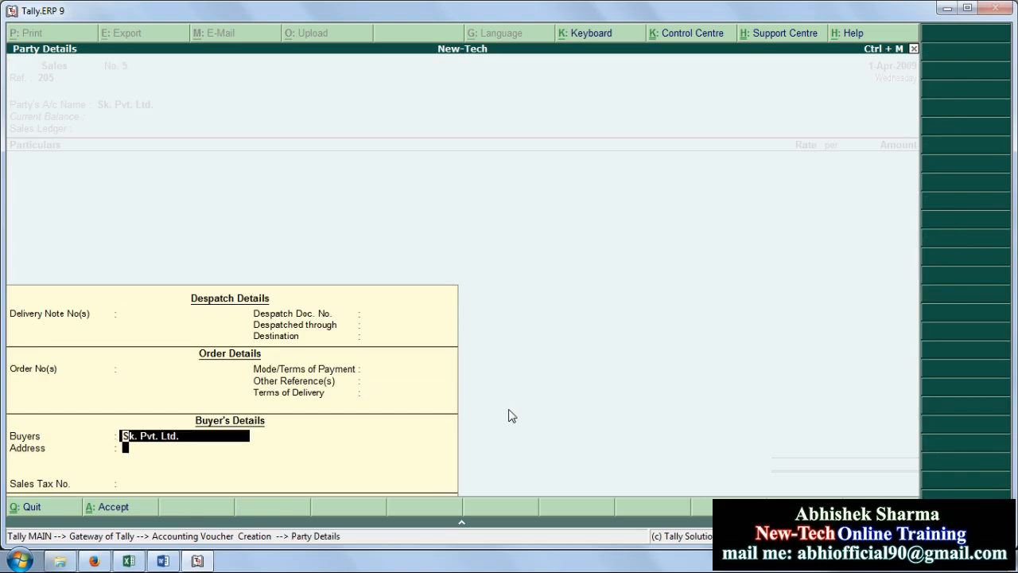
pyautogui.press('Return')
pyautogui.press('Return')
pyautogui.press('Return')
pyautogui.press('Return')
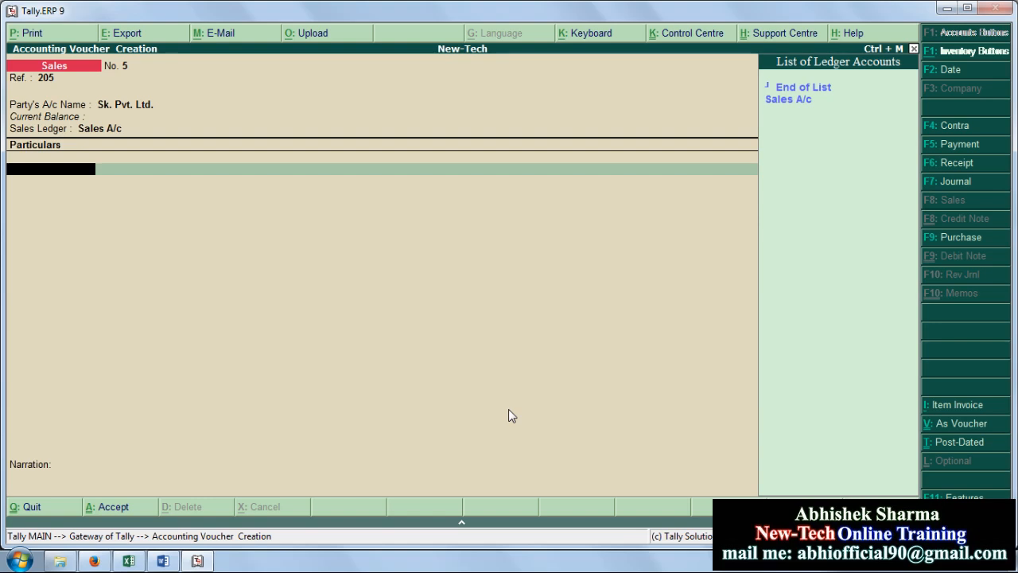
pyautogui.press('Down')
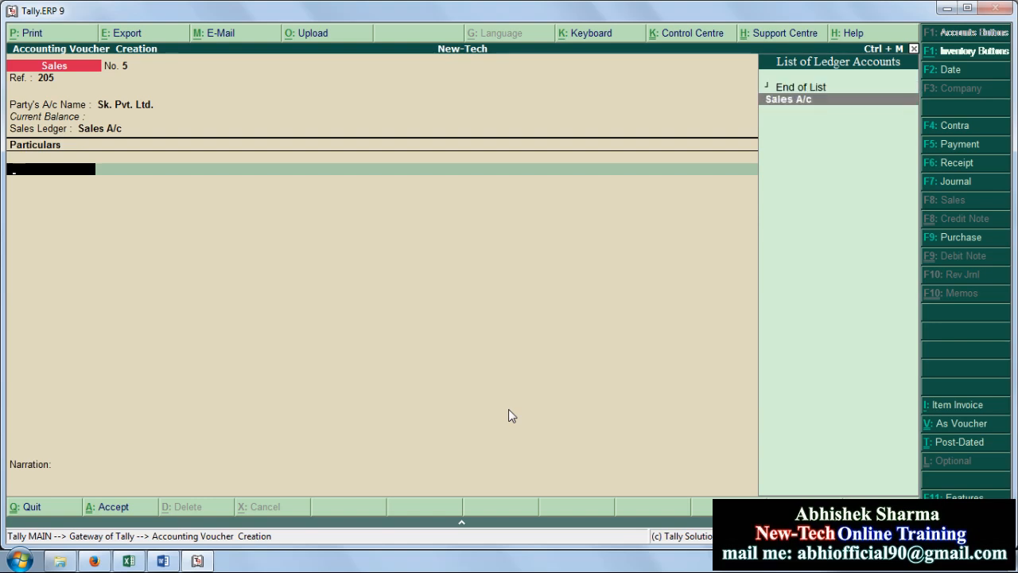
# Switch voucher No. 5 to item invoice mode, keep its reference and party details, and set the sales ledger to Sales A/c
pyautogui.click(962, 405)
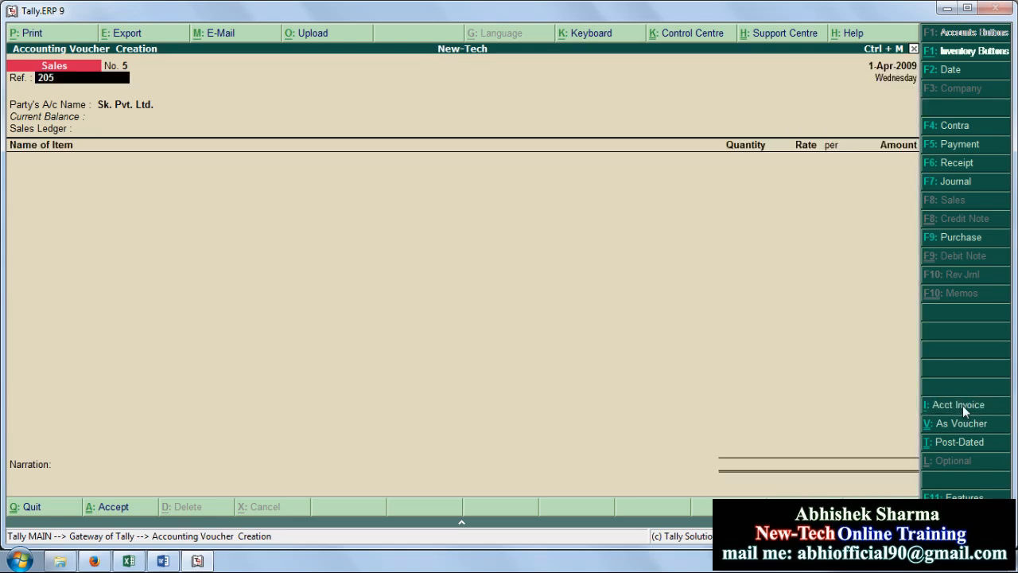
pyautogui.press('Return')
pyautogui.press('Return')
pyautogui.press('Return')
pyautogui.press('Return')
pyautogui.press('Return')
pyautogui.press('Return')
pyautogui.press('Return')
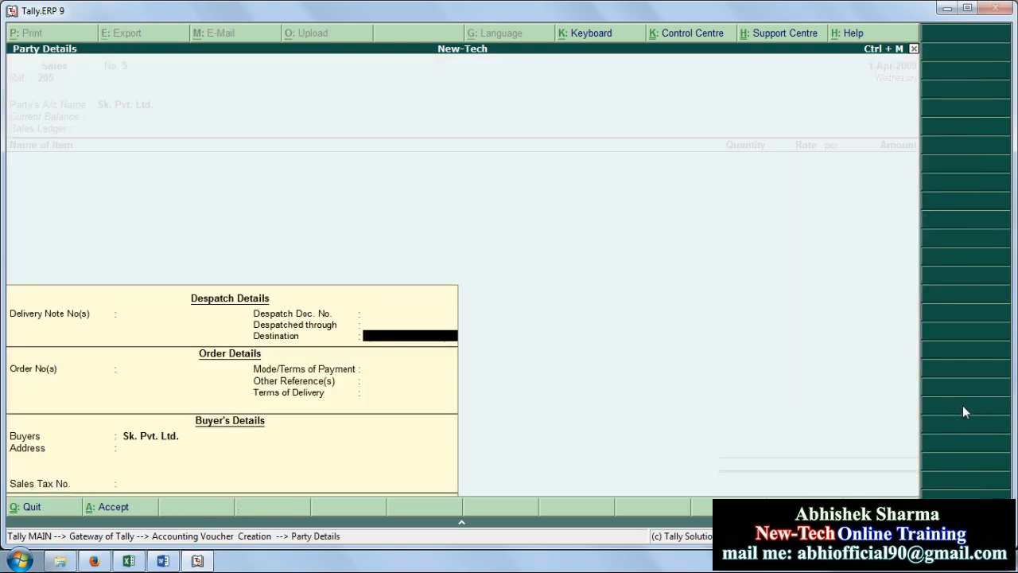
pyautogui.press('Return')
pyautogui.press('Return')
pyautogui.press('Return')
pyautogui.press('Return')
pyautogui.press('Return')
pyautogui.press('Return')
pyautogui.press('Return')
pyautogui.press('Return')
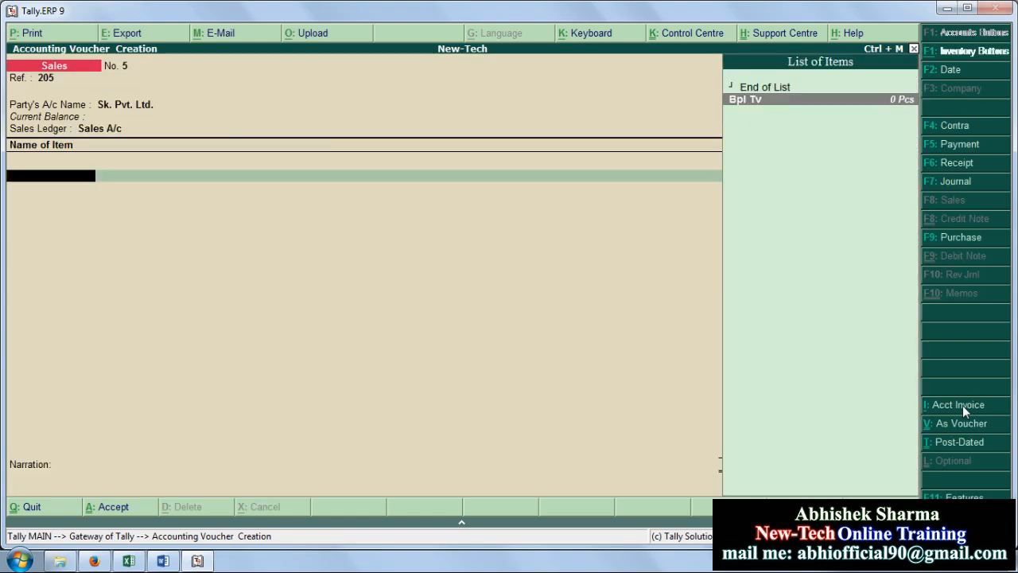
# Add the item Bpl Tv with quantity 3 Pcs at rate 26000, checking transaction 05 in Word, and end the item list
pyautogui.press('Return')
pyautogui.hotkey('alt', 'Tab')
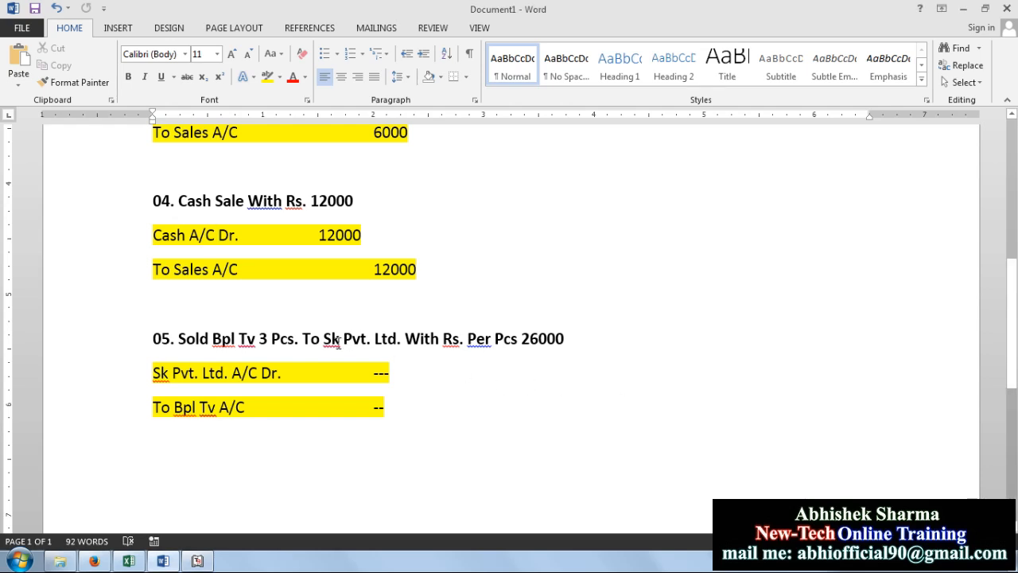
pyautogui.moveTo(246, 338); pyautogui.dragTo(322, 340)
pyautogui.moveTo(522, 340); pyautogui.dragTo(580, 348)
pyautogui.hotkey('alt', 'Tab')
pyautogui.write('3')
pyautogui.press('Return')
pyautogui.press('Return')
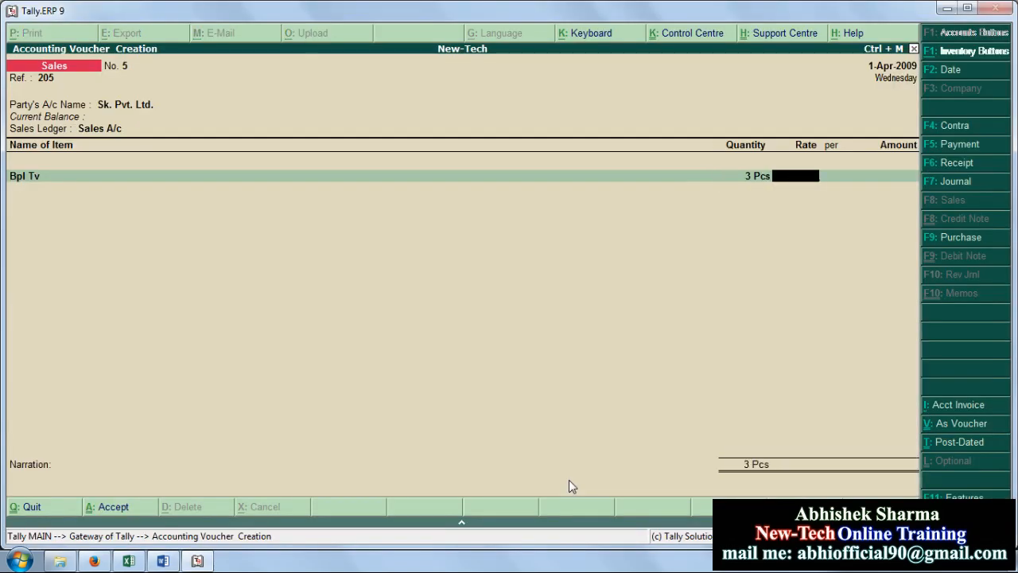
pyautogui.write('26000')
pyautogui.press('Return')
pyautogui.press('Return')
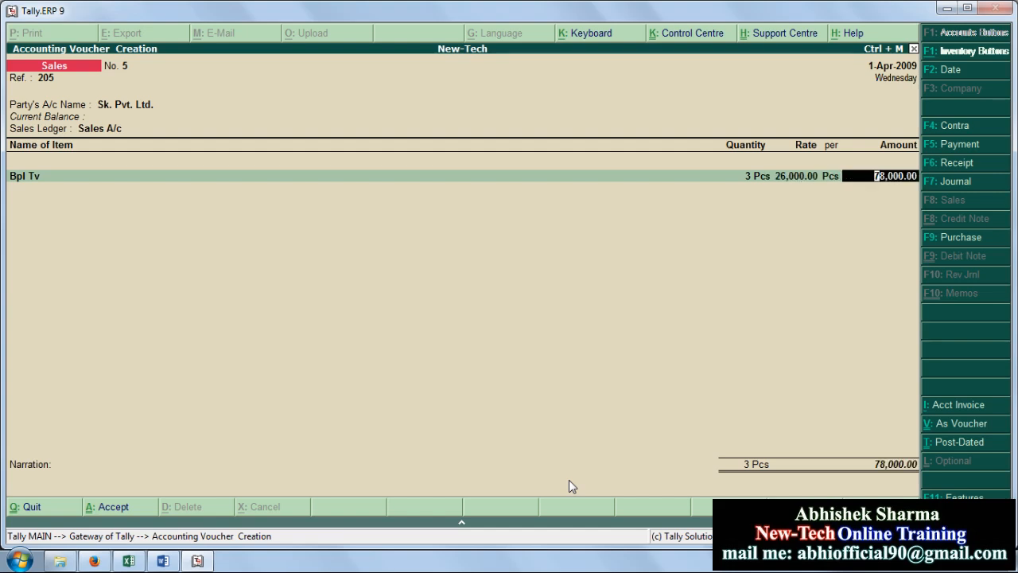
pyautogui.press('Return')
pyautogui.press('Return')
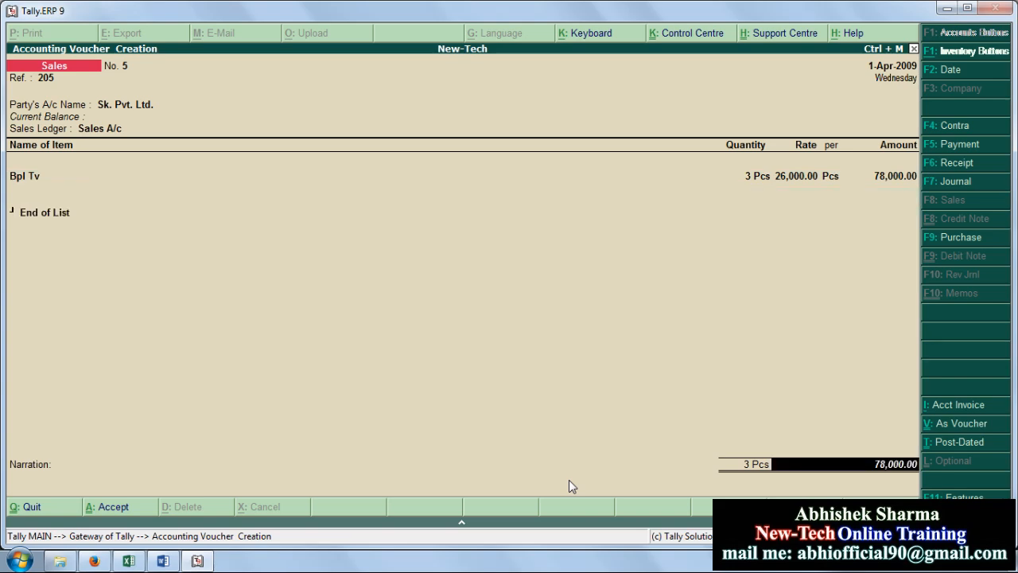
pyautogui.press('Return')
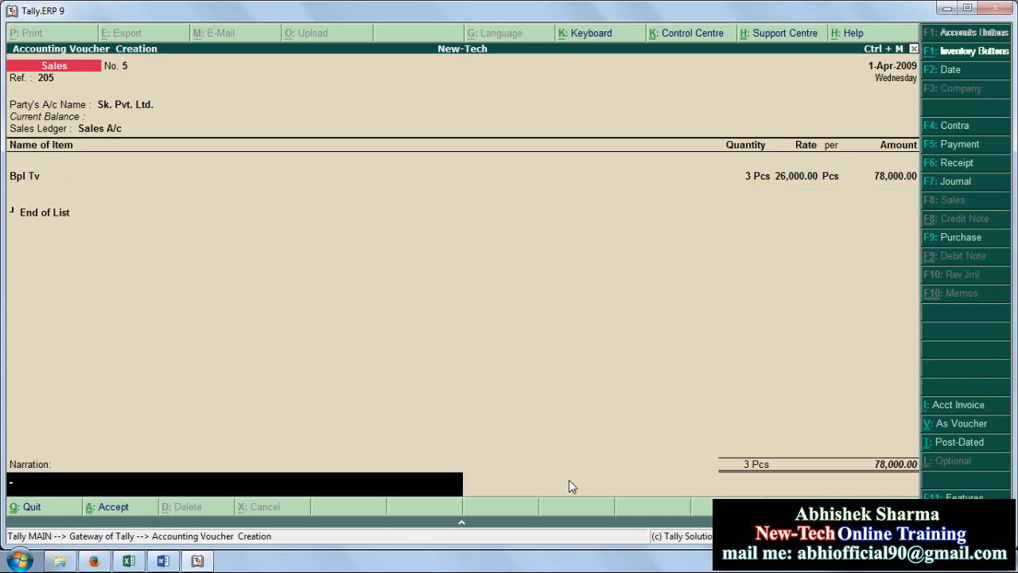
# Recheck transaction 05 in Word and enter the narration "Sold Bpl Tv To Sk. Pvt. Ltd. With Rs. 78000" for voucher No. 5
pyautogui.hotkey('alt', 'Tab')
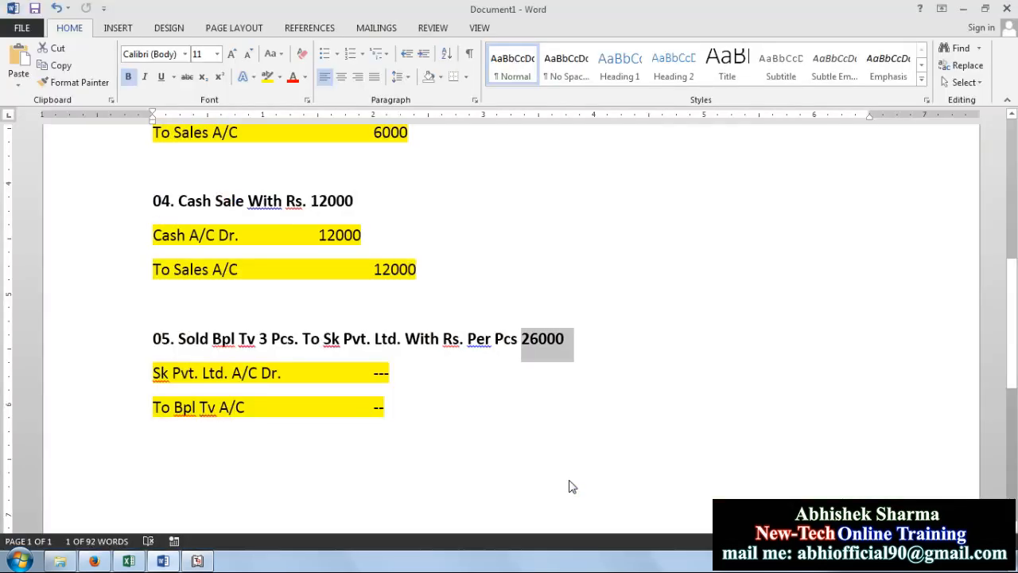
pyautogui.hotkey('alt', 'Tab')
pyautogui.write('Sales')
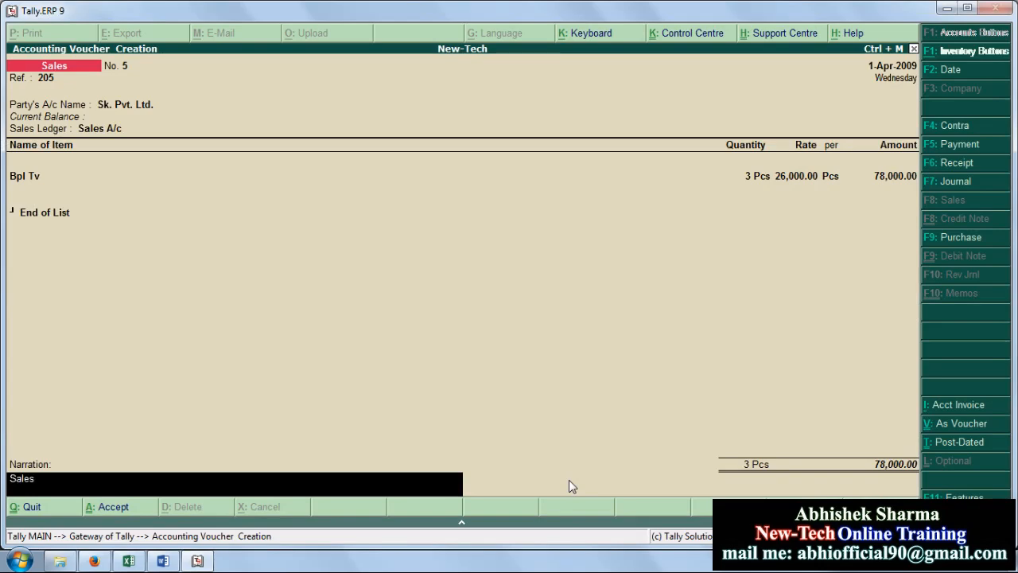
pyautogui.press('BackSpace')
pyautogui.press('BackSpace')
pyautogui.press('BackSpace')
pyautogui.press('BackSpace')
pyautogui.write('old Bpl')
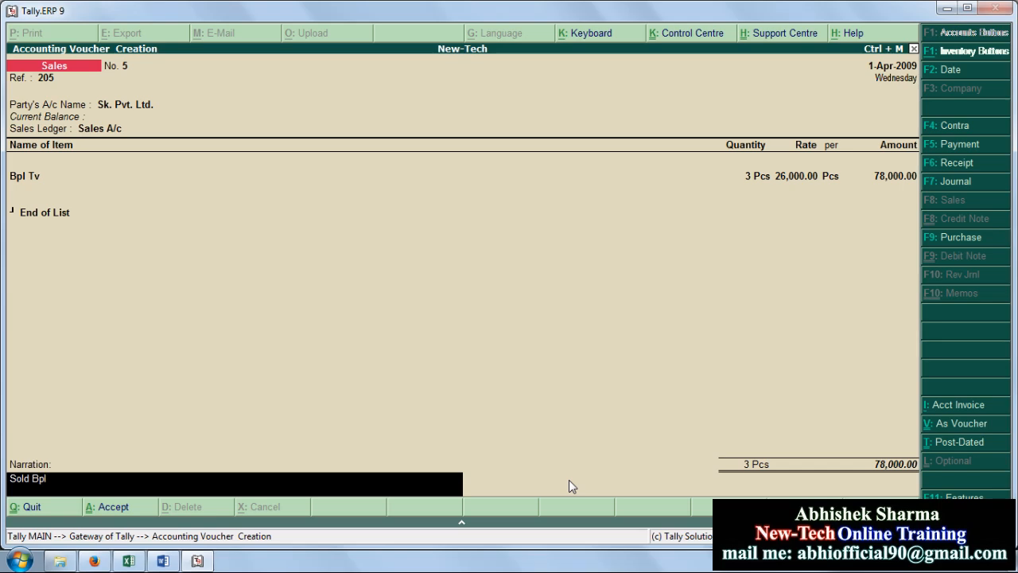
pyautogui.write(' Tv To Sk. Pvt. Ltd. With Rs')
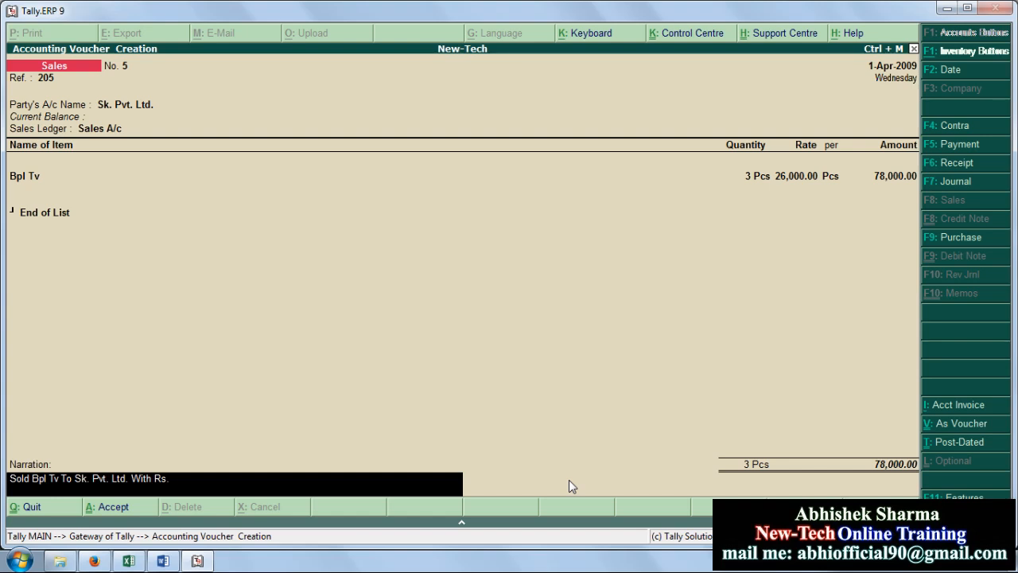
pyautogui.write('. 78000')
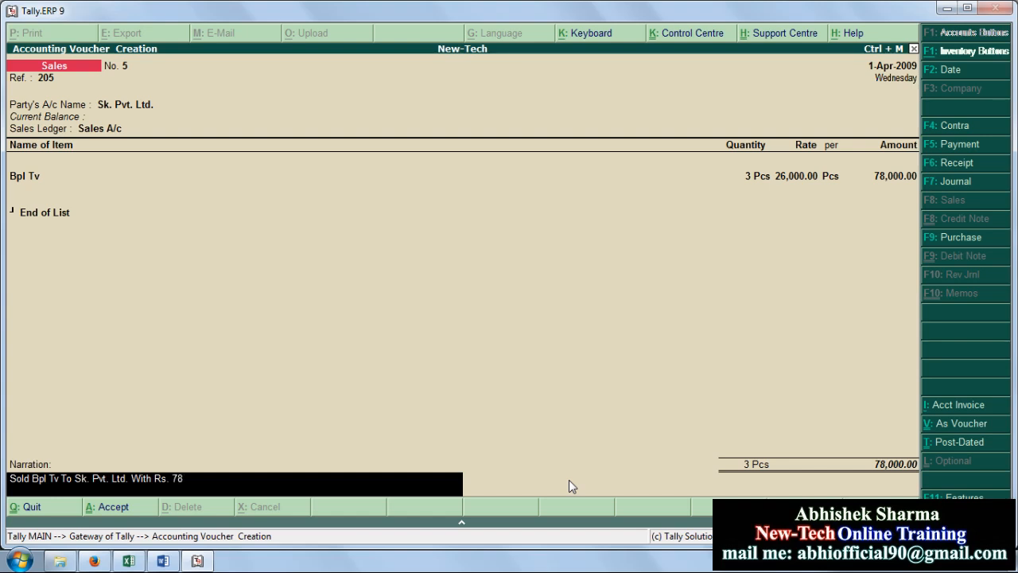